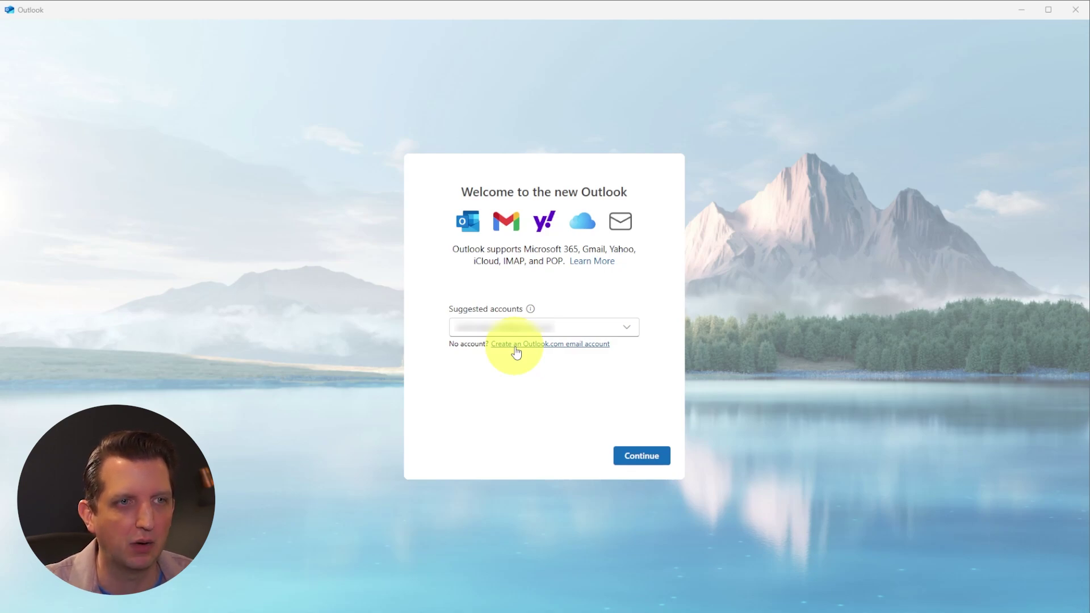
- Sign up for a new Outlook.com address, set its password, and enter the account holder's first and last name
left_click(515, 347)
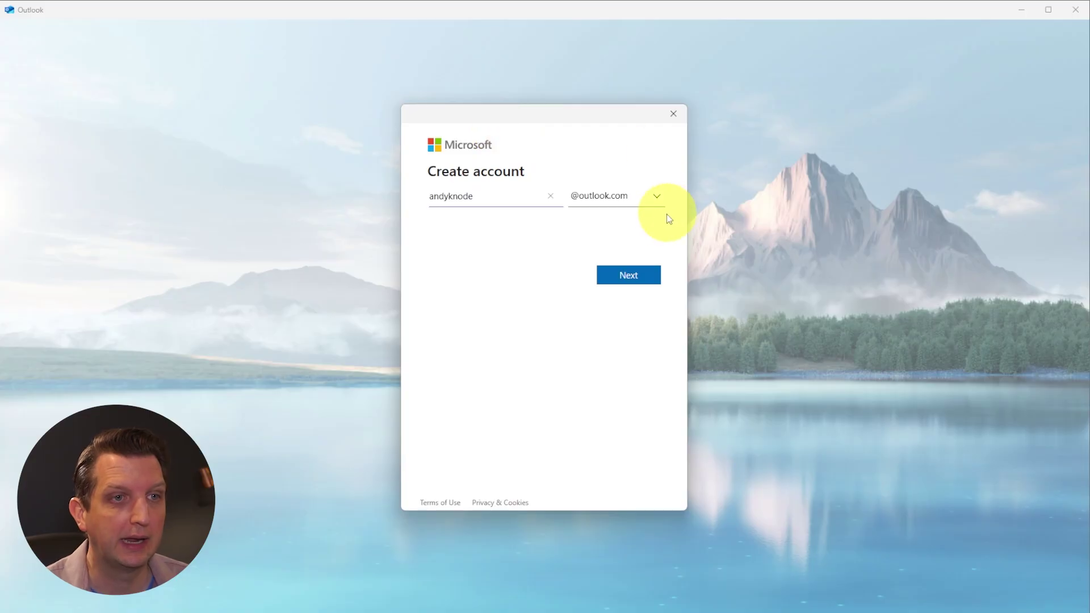
left_click(630, 277)
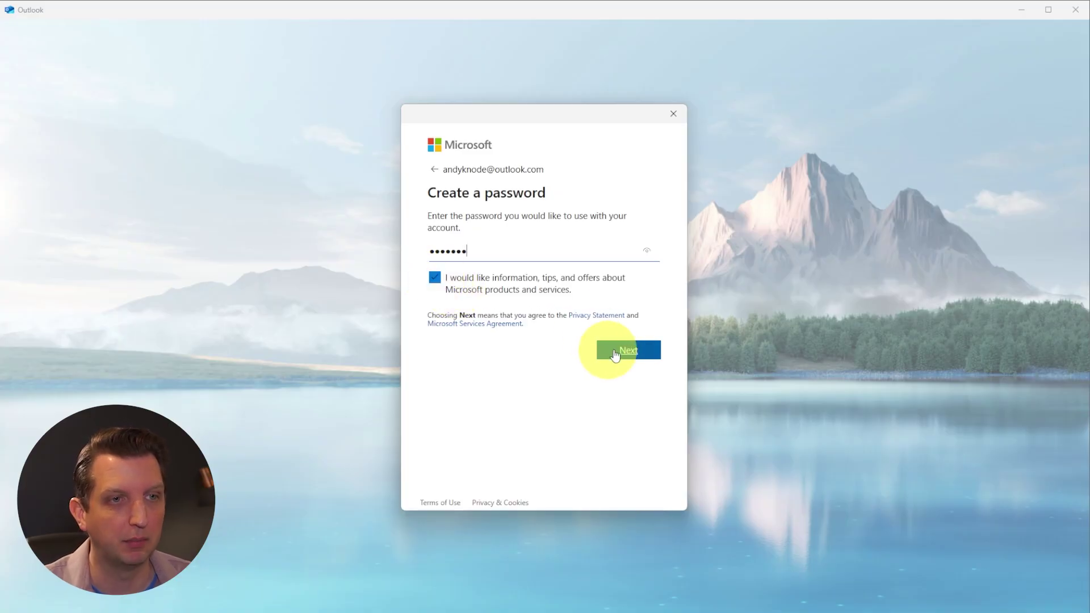
left_click(635, 357)
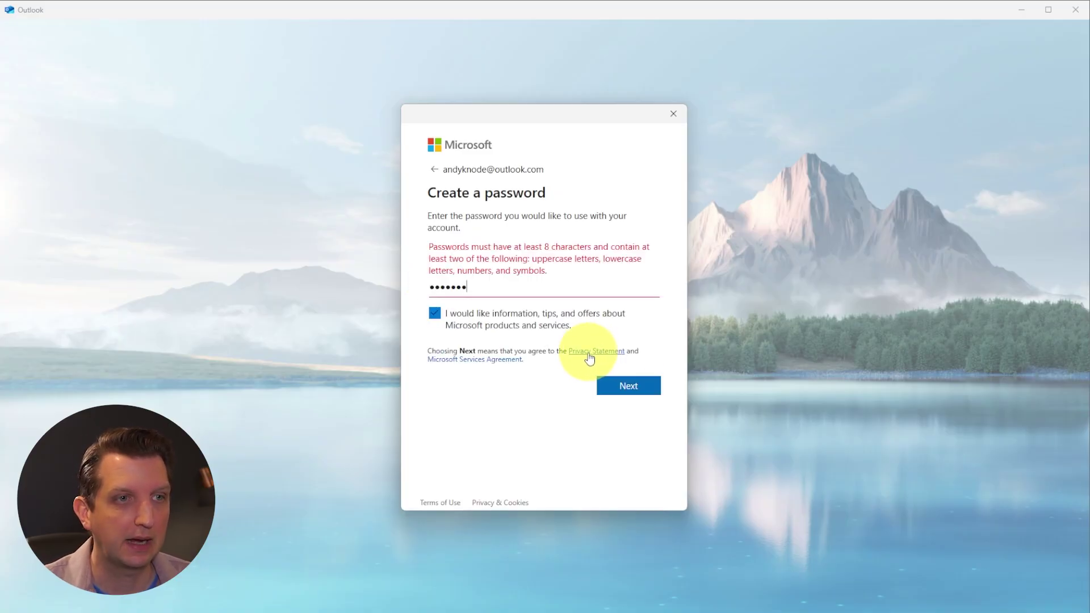
left_click(628, 386)
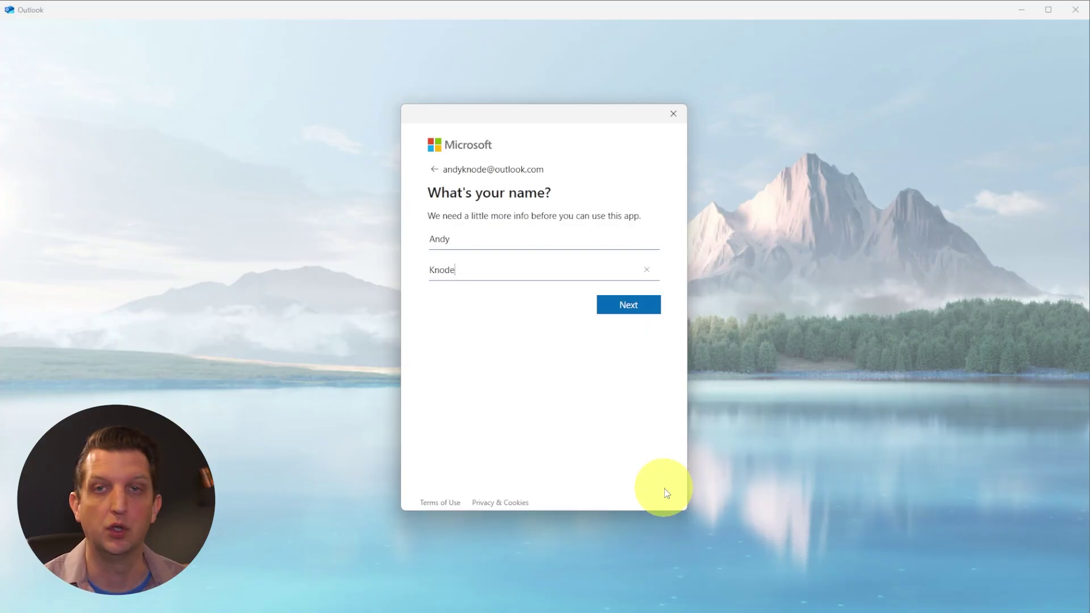
key("Return")
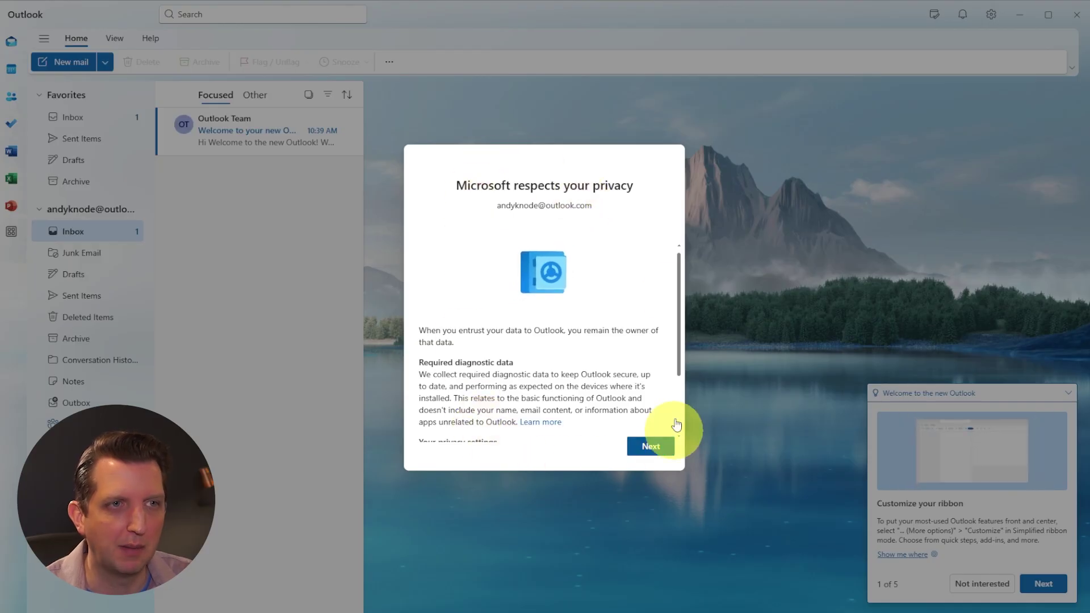
- Choose not to send optional data, accept the privacy notices, and mark the welcome tips 'Not interested'
left_click(651, 448)
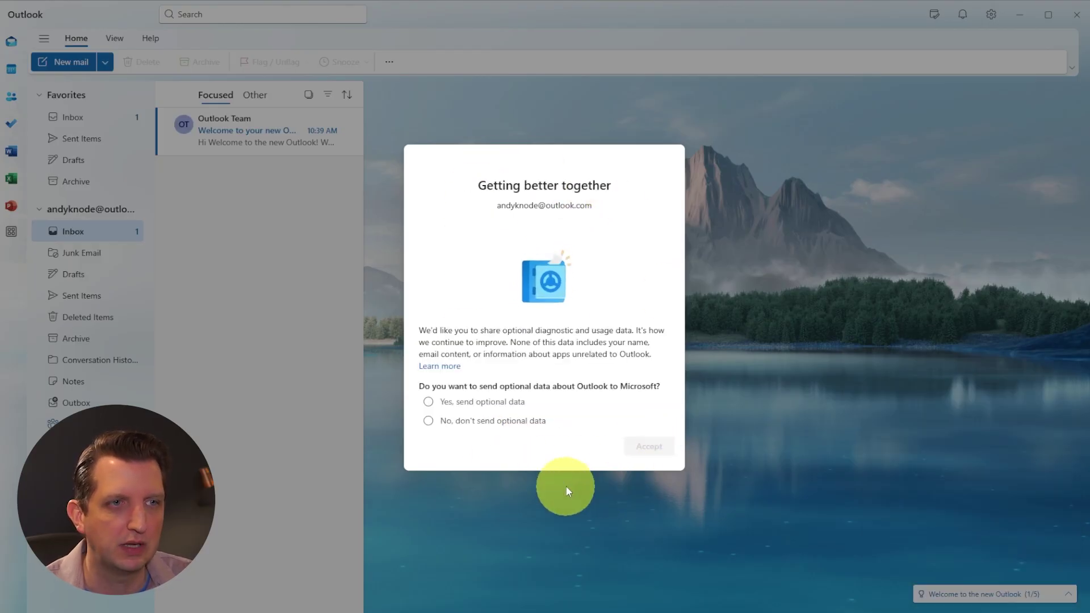
left_click(428, 425)
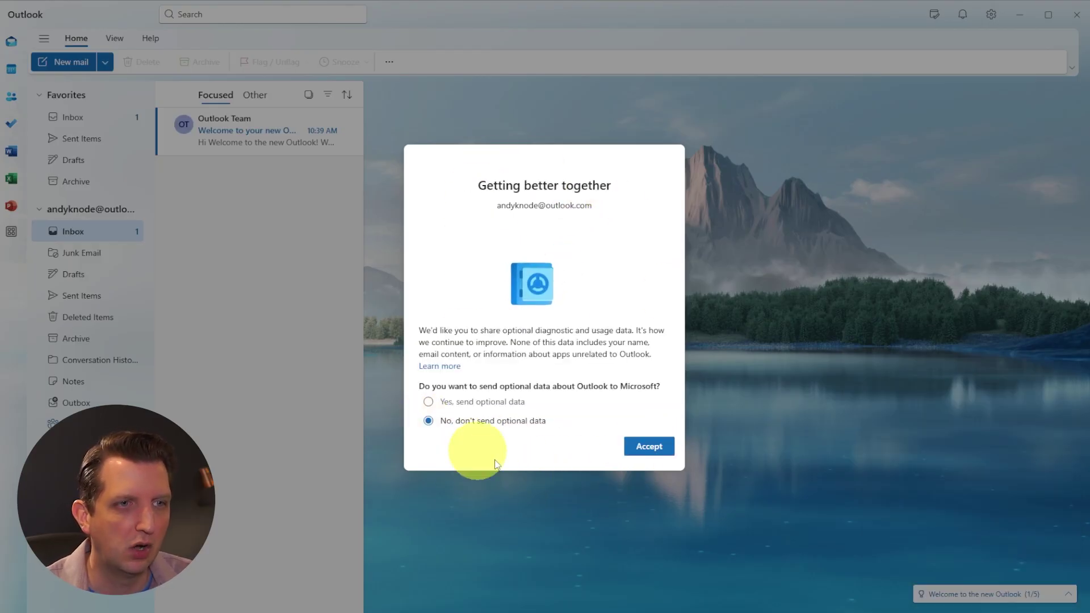
left_click(649, 446)
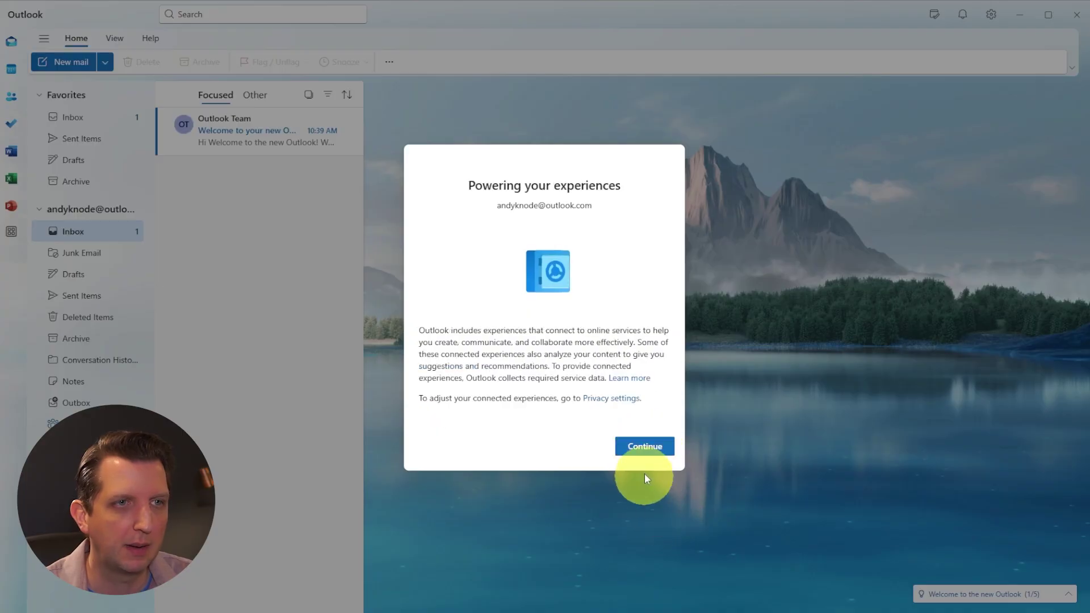
left_click(645, 446)
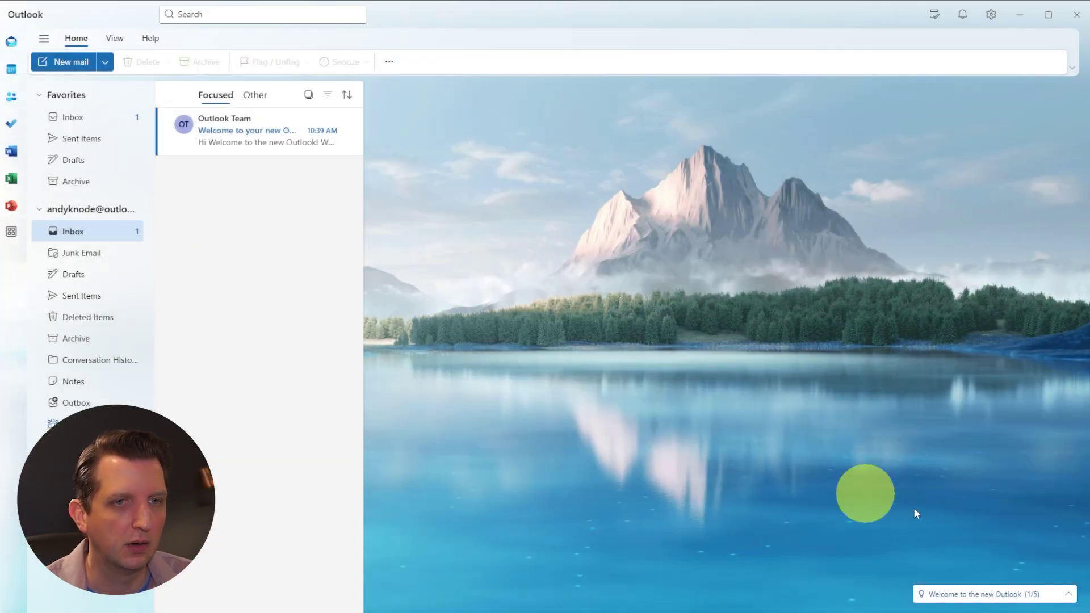
left_click(1005, 593)
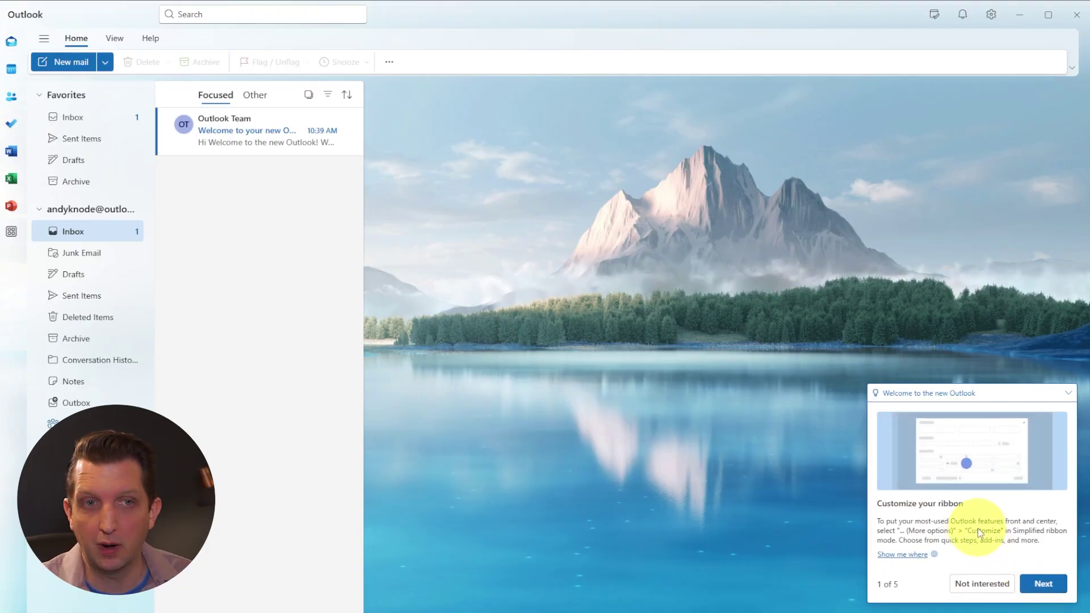
left_click(993, 584)
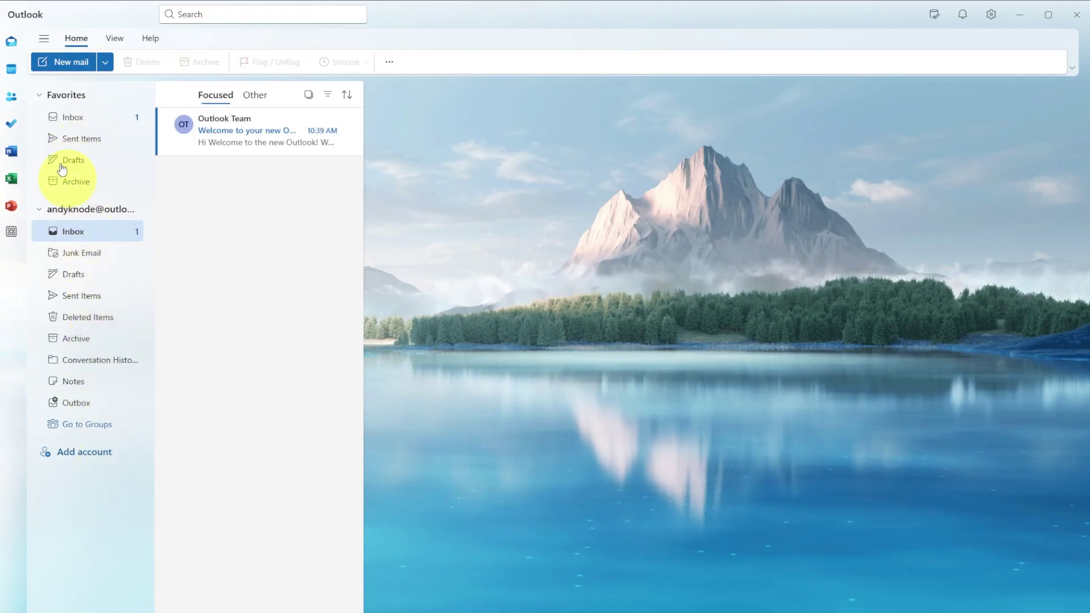
- Collapse Favorites, glance at Junk Email, and return to the account's own Inbox
left_click(74, 110)
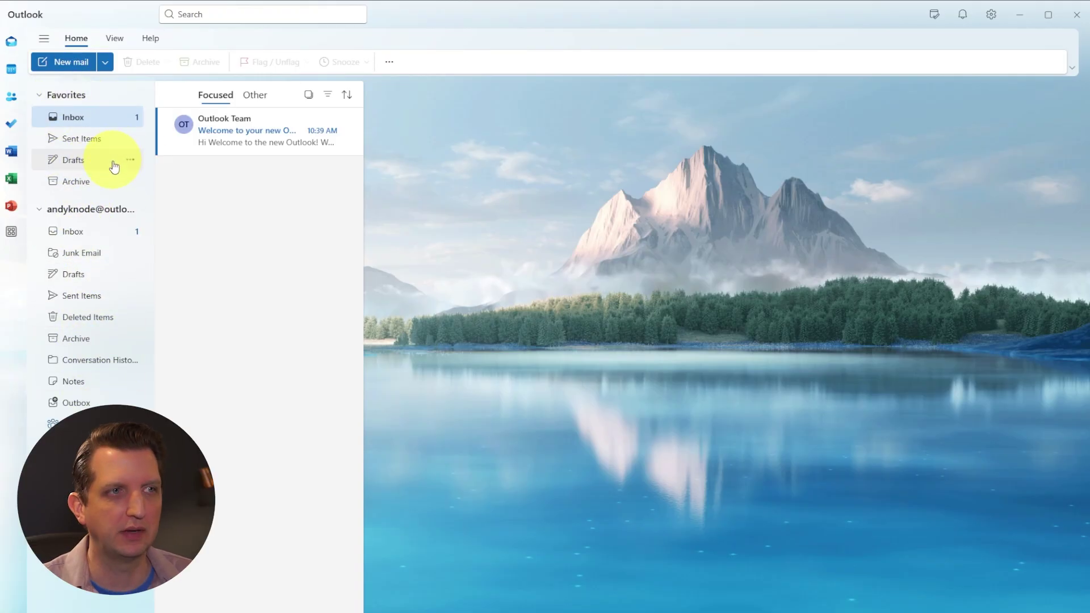
left_click(40, 97)
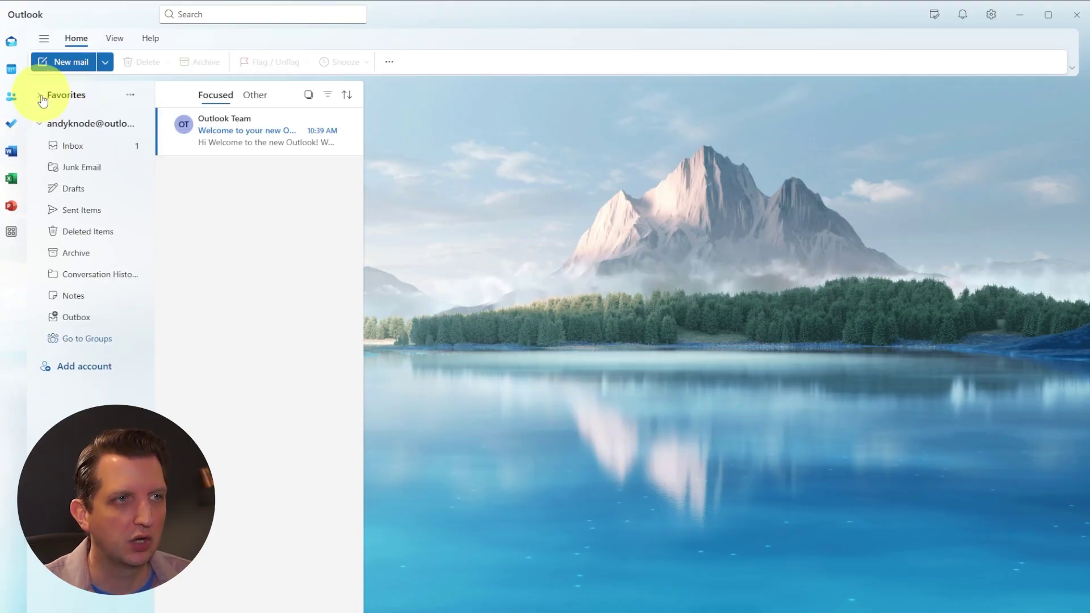
left_click(41, 98)
left_click(43, 100)
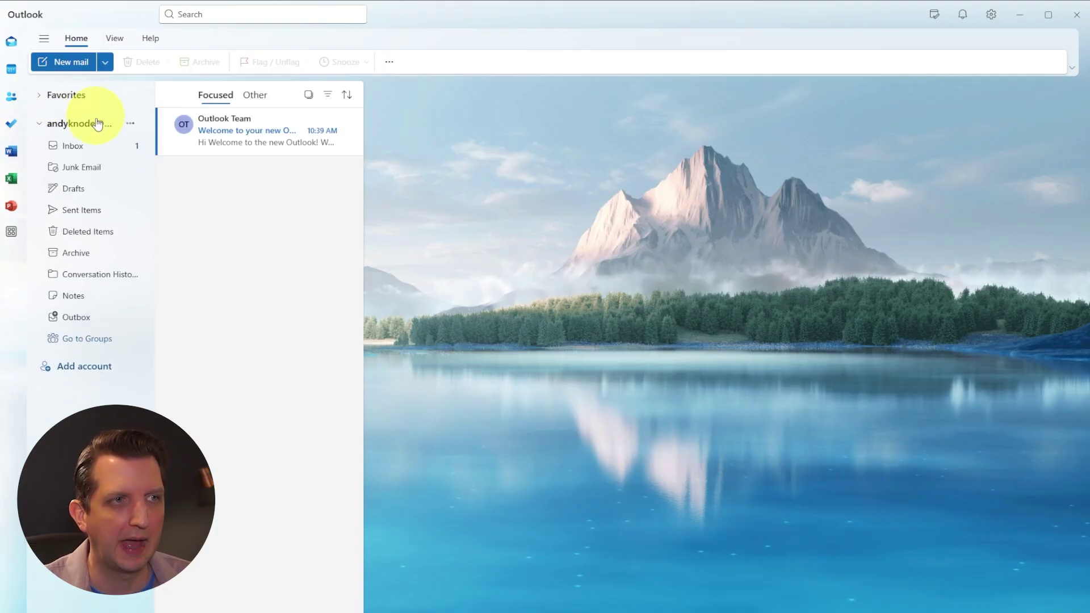
left_click(73, 148)
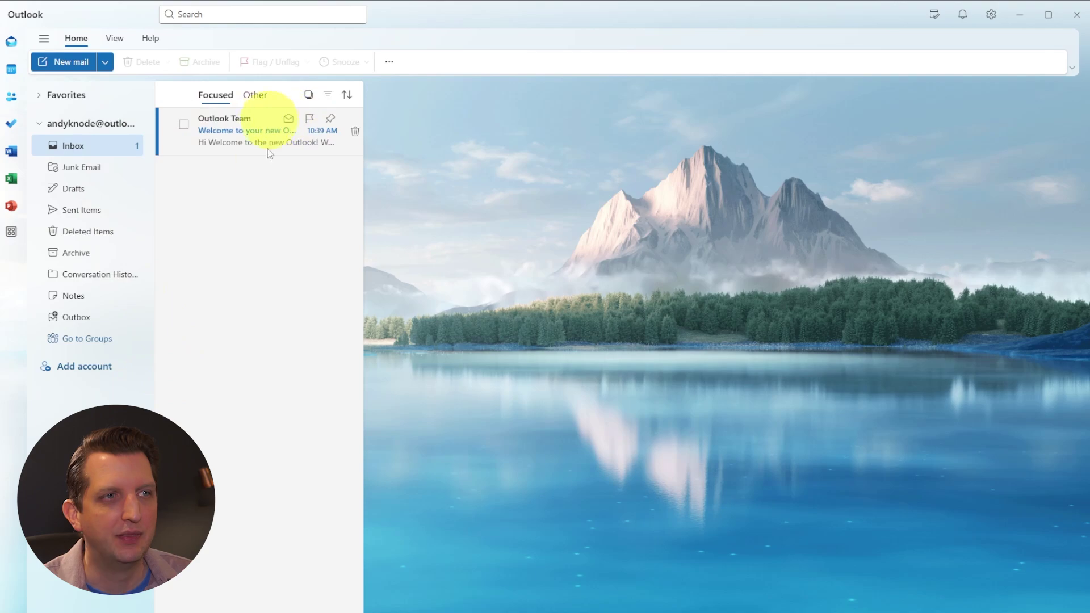
left_click(84, 167)
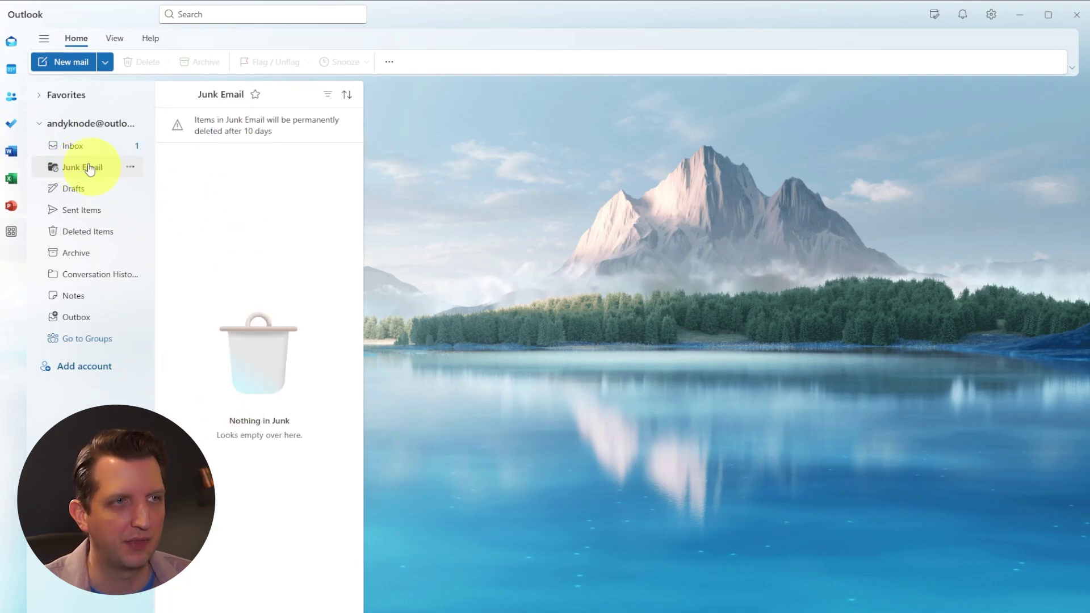
left_click(71, 147)
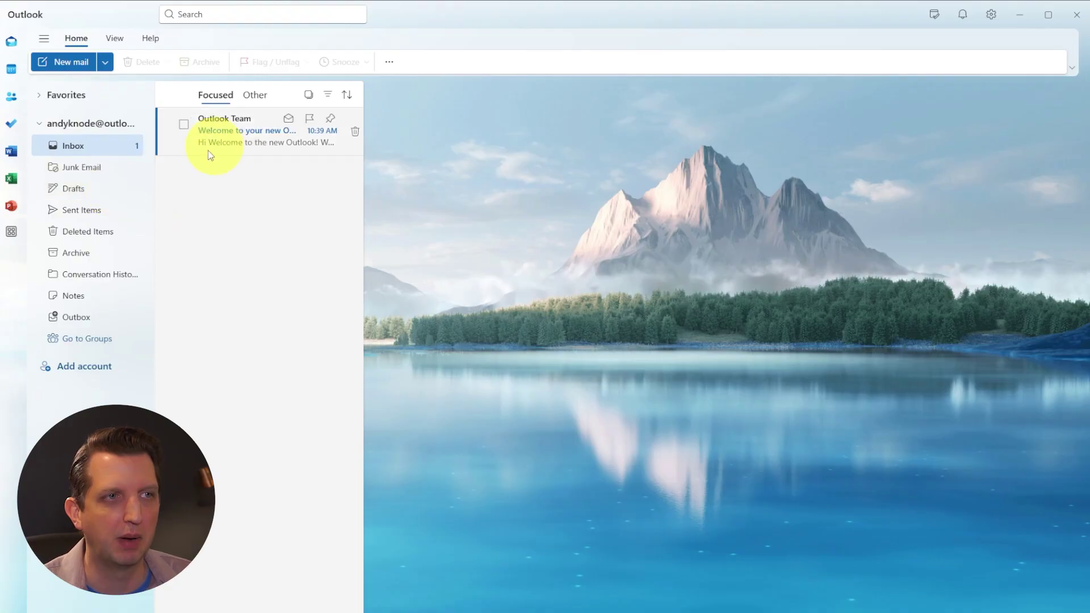
- Read the Outlook Team welcome email and reply 'Thank you for this!'
left_click(243, 132)
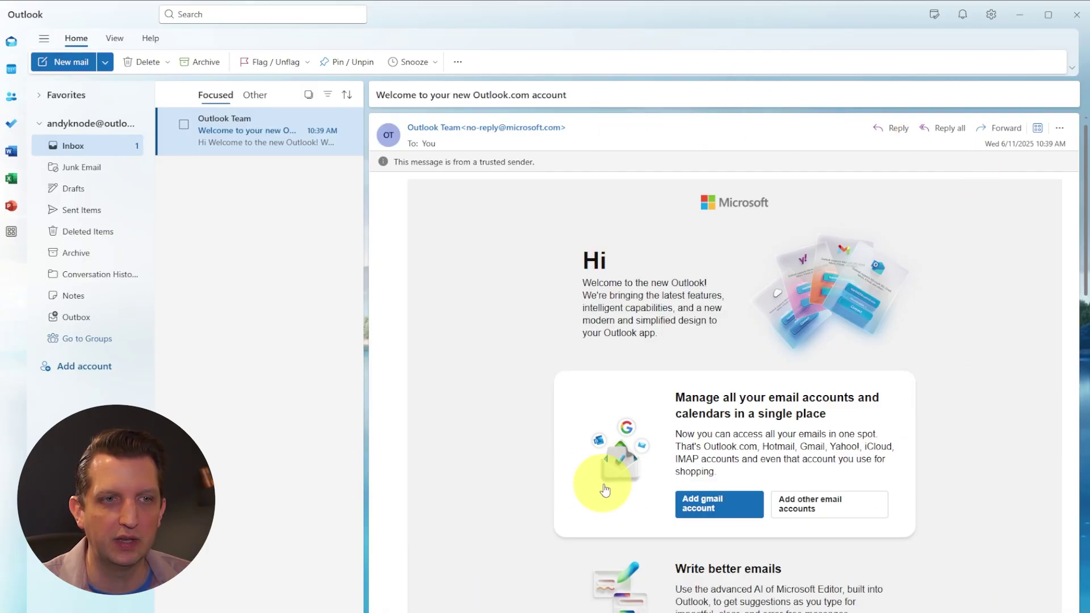
scroll(625, 339, "down", 12)
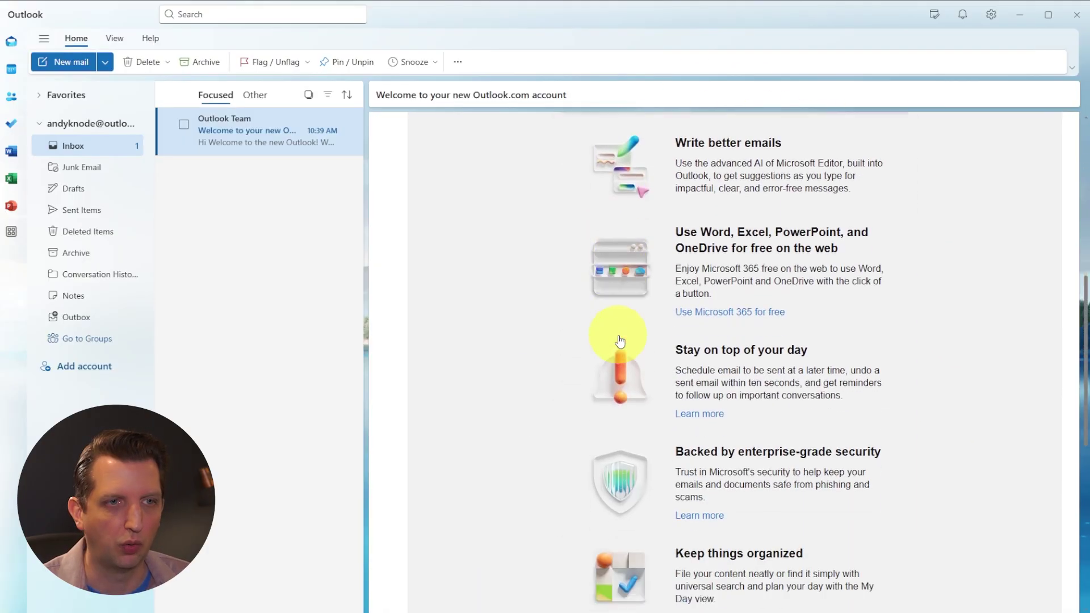
scroll(624, 339, "down", 2)
scroll(676, 330, "up", 10)
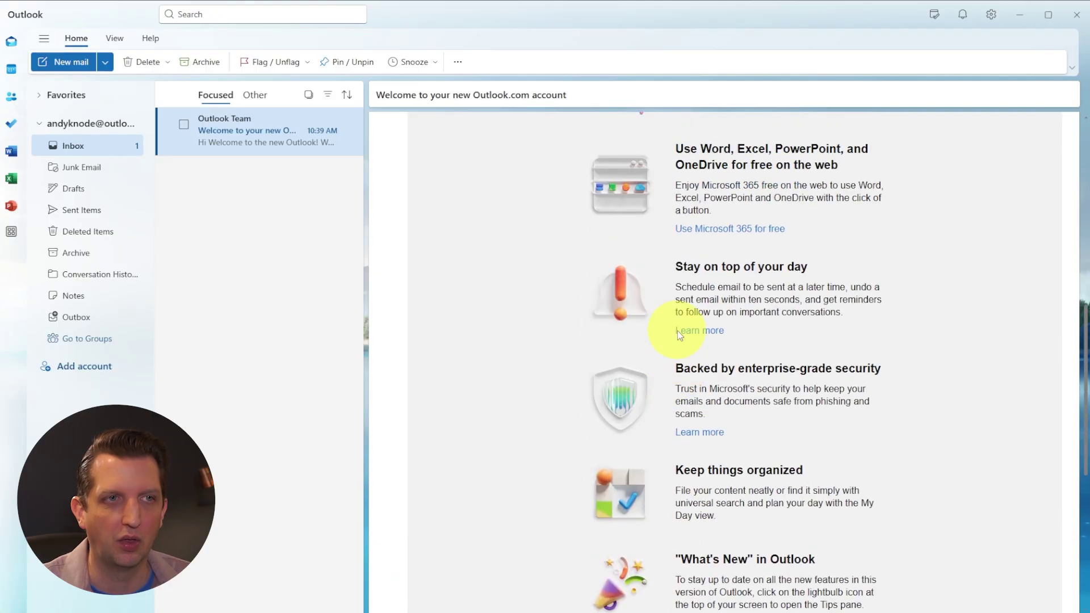
scroll(676, 330, "up", 3)
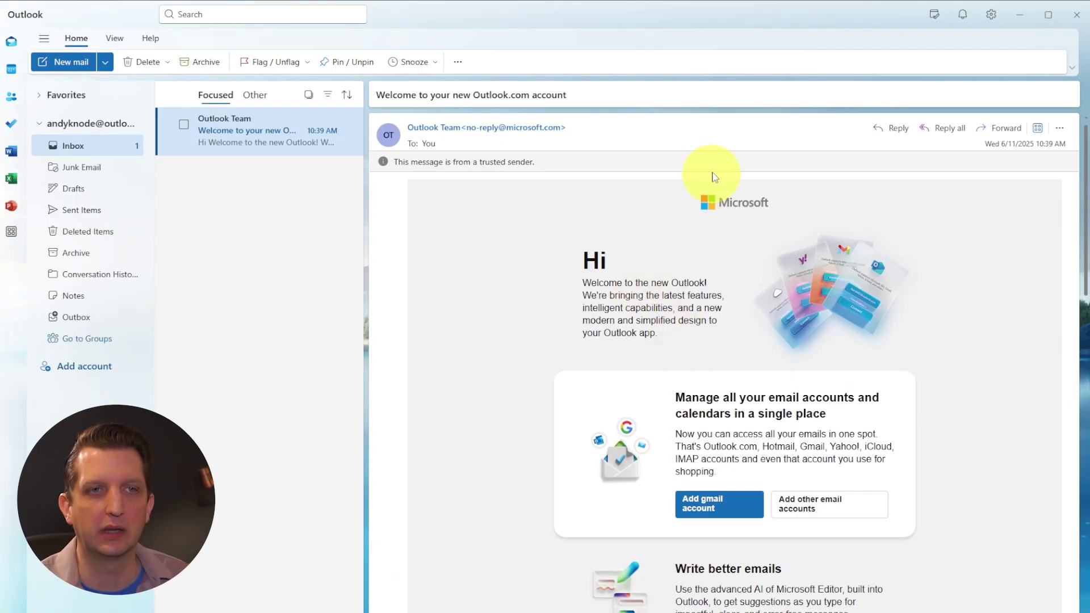
scroll(947, 328, "down", 9)
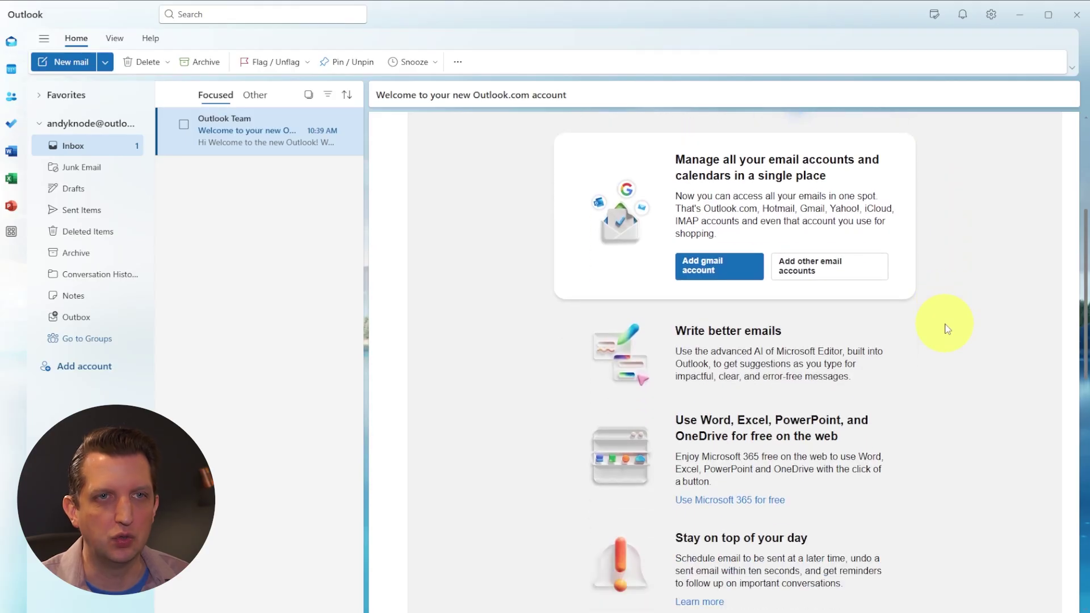
scroll(939, 325, "down", 5)
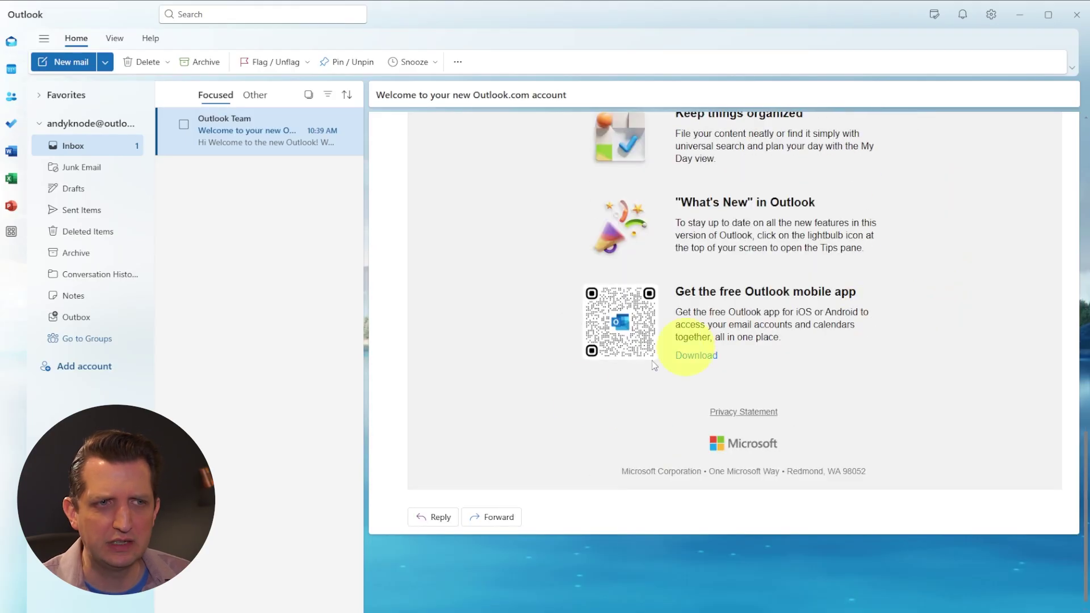
left_click(438, 519)
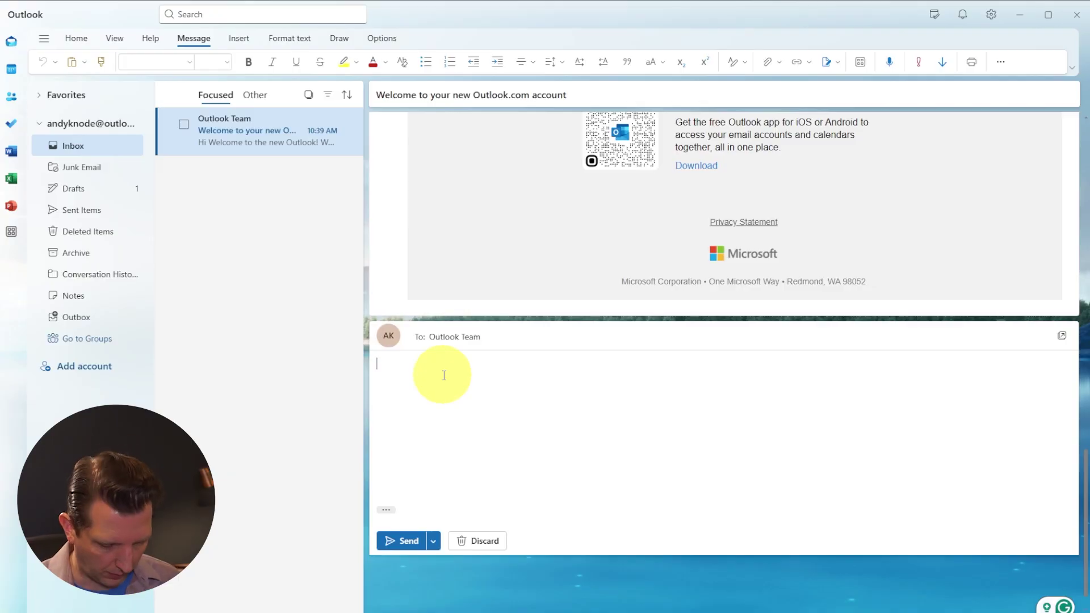
type("Thank you for this!")
left_click(403, 540)
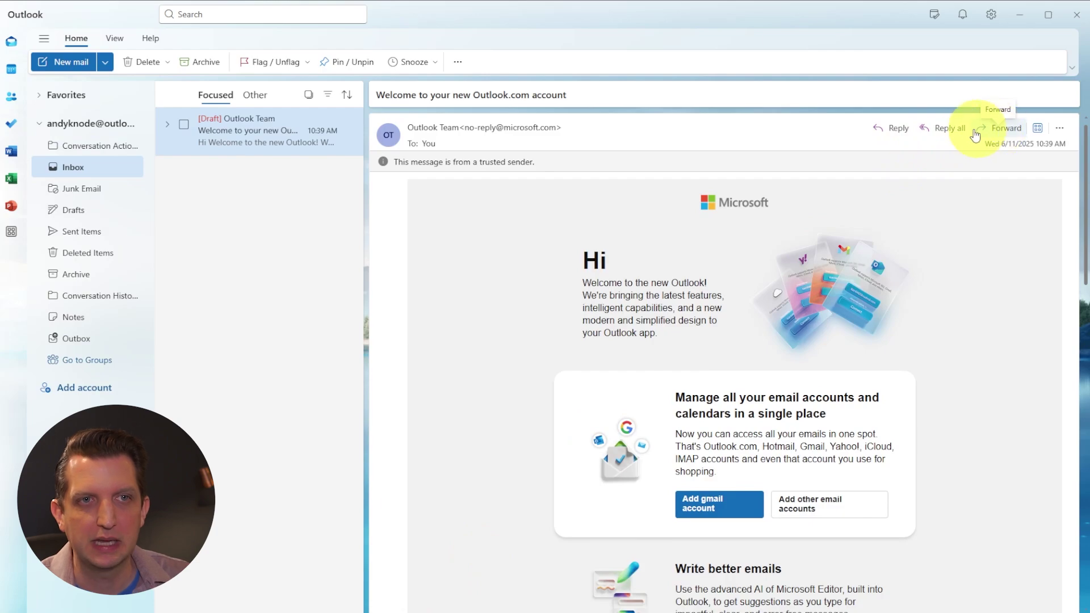
- Forward the welcome email to the suggested contact's address
left_click(998, 129)
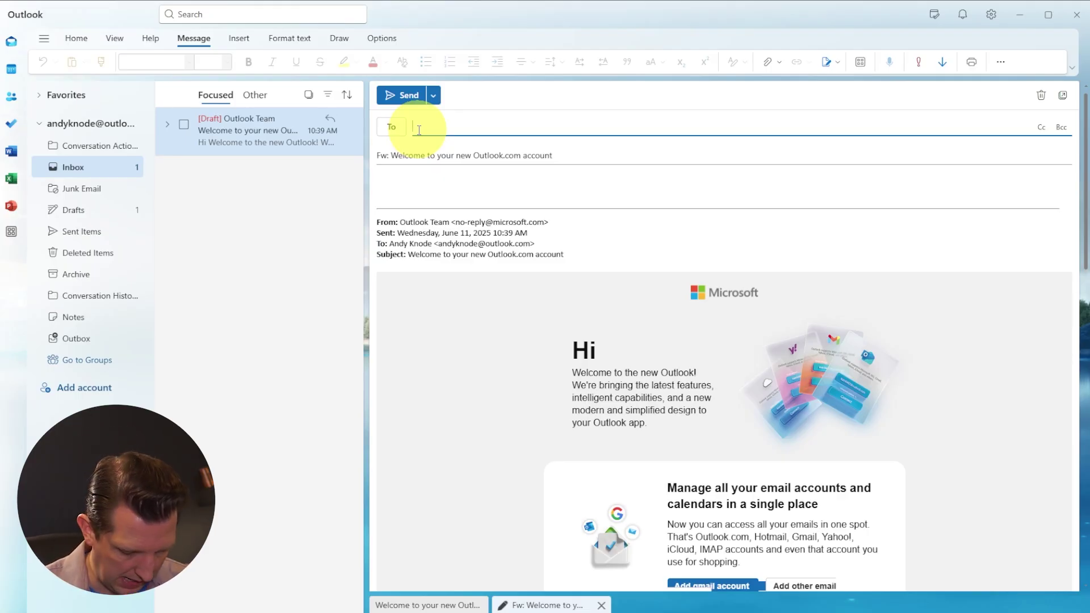
type("an")
key("Return")
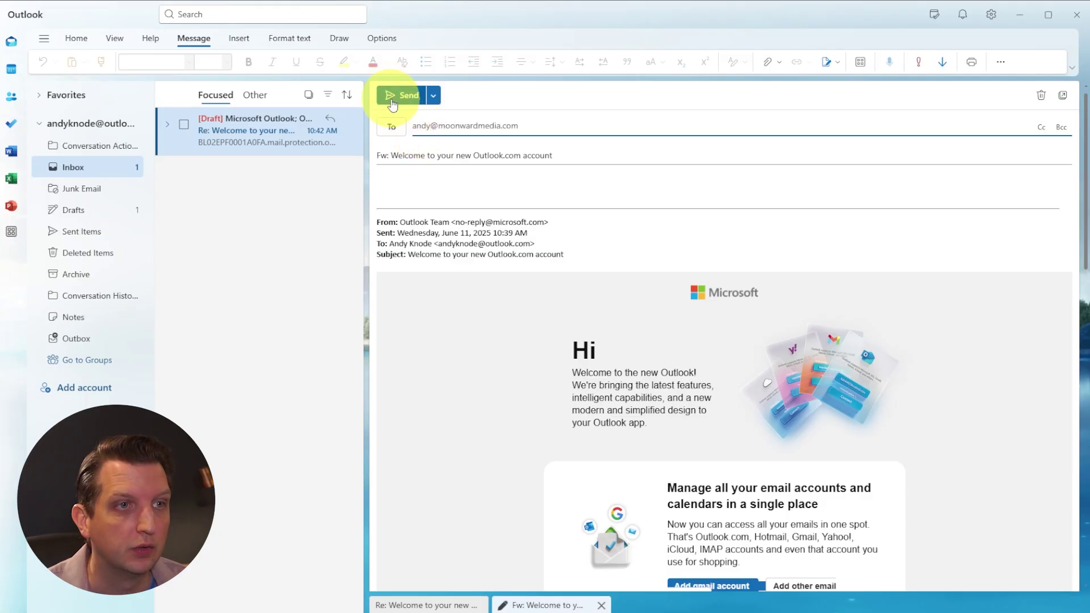
left_click(400, 95)
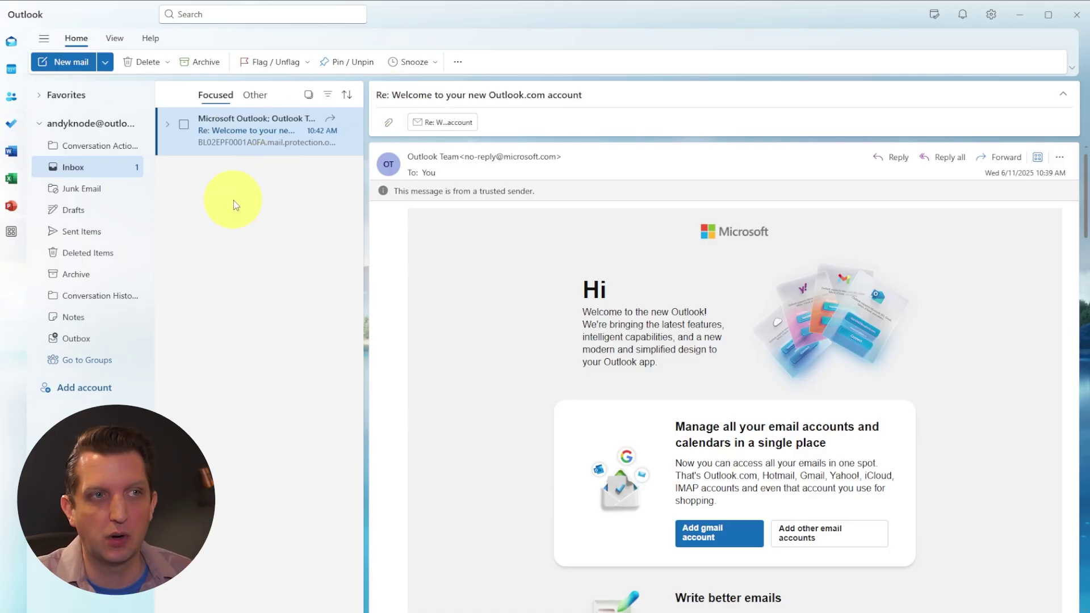
mouse_move(350, 149)
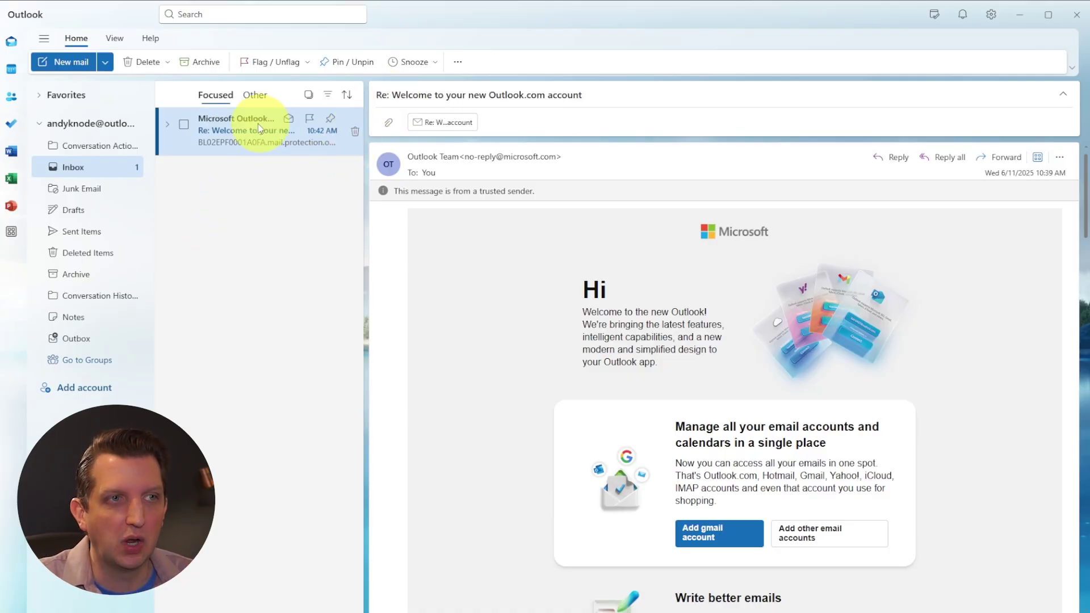
left_click(355, 133)
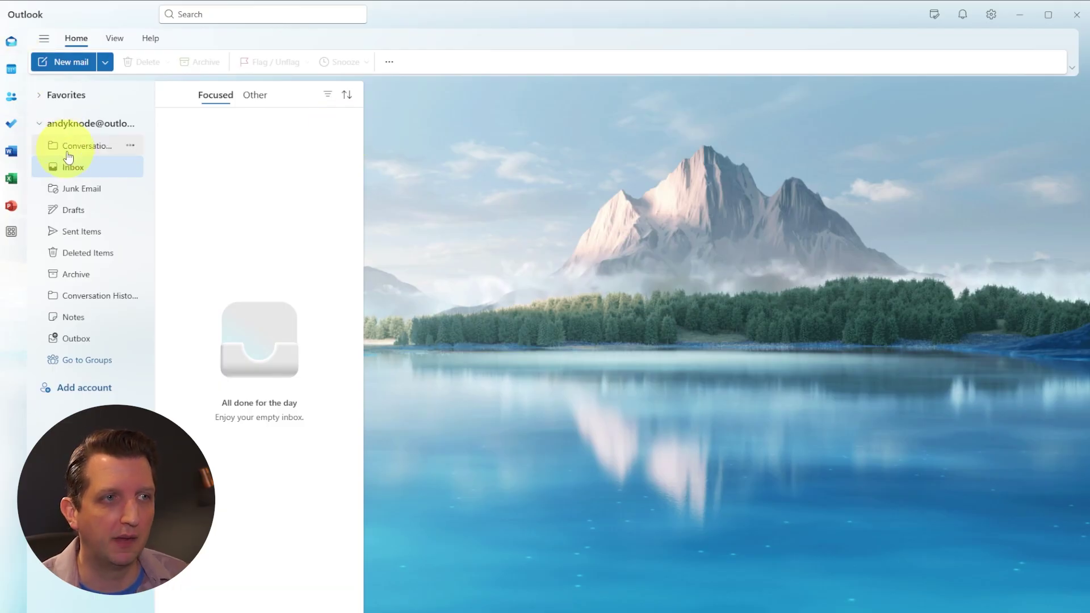
left_click(78, 262)
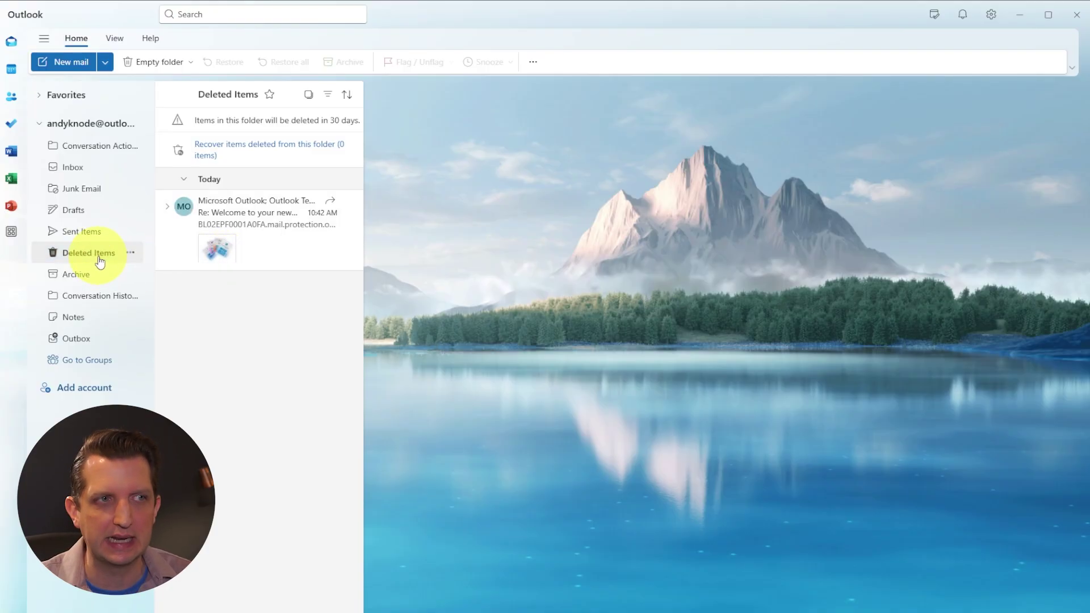
key("ctrl+shift+i")
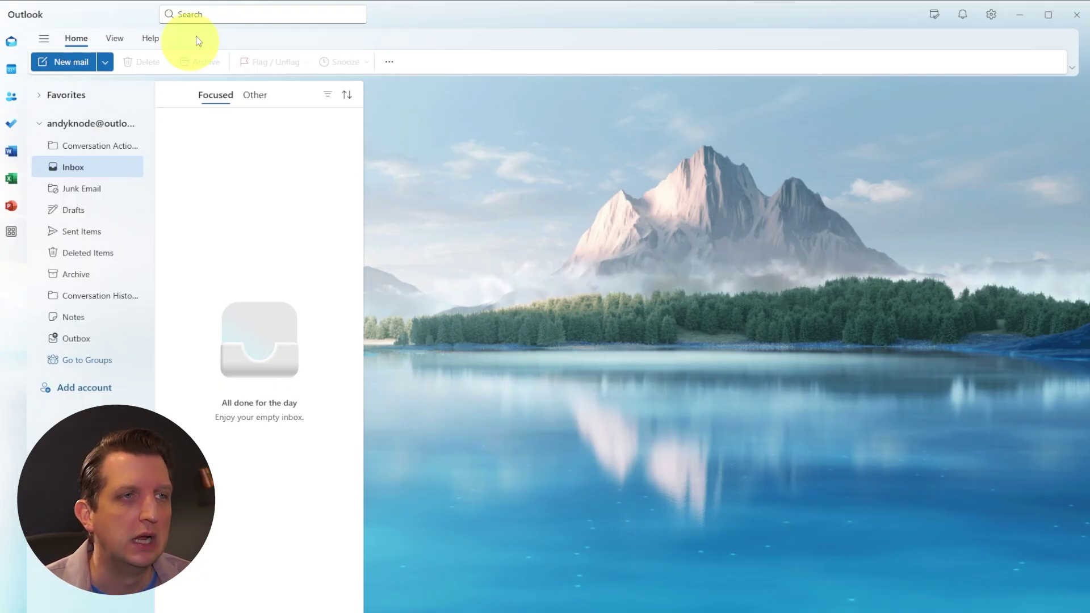
left_click(203, 18)
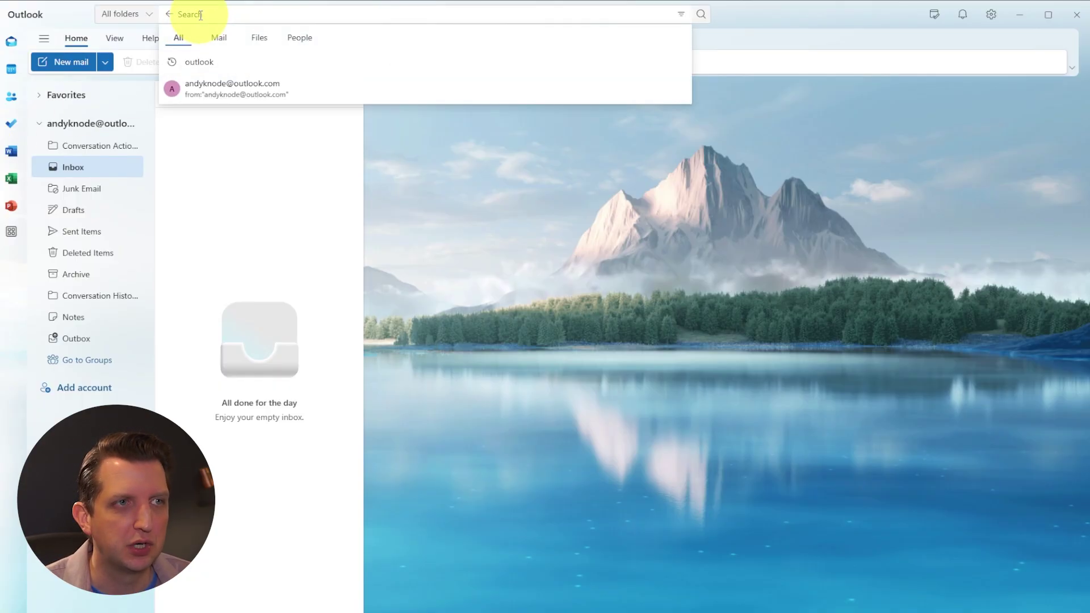
type("welcome")
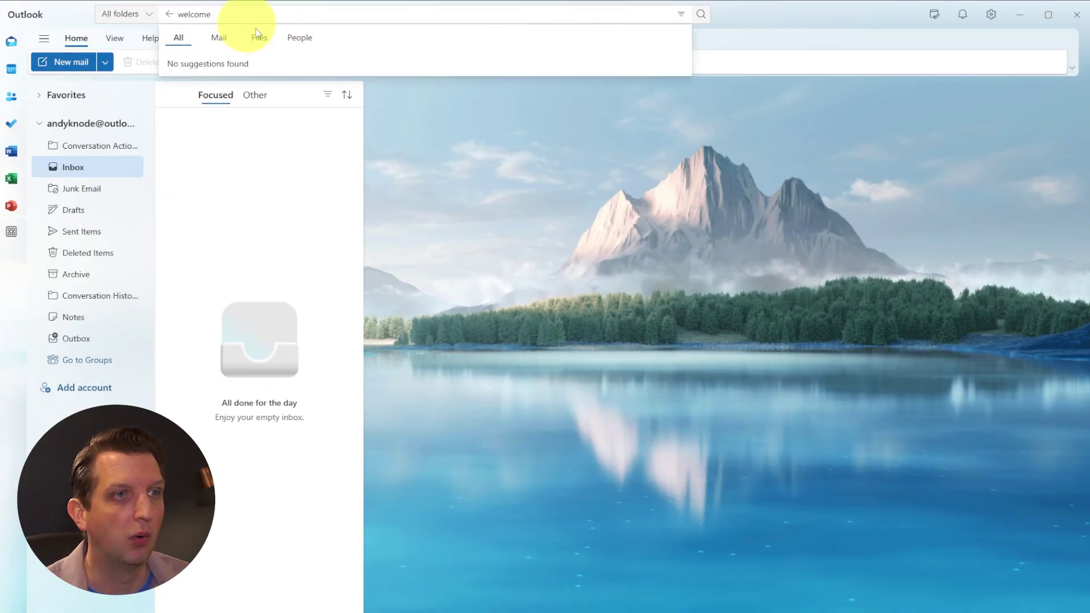
key("Return")
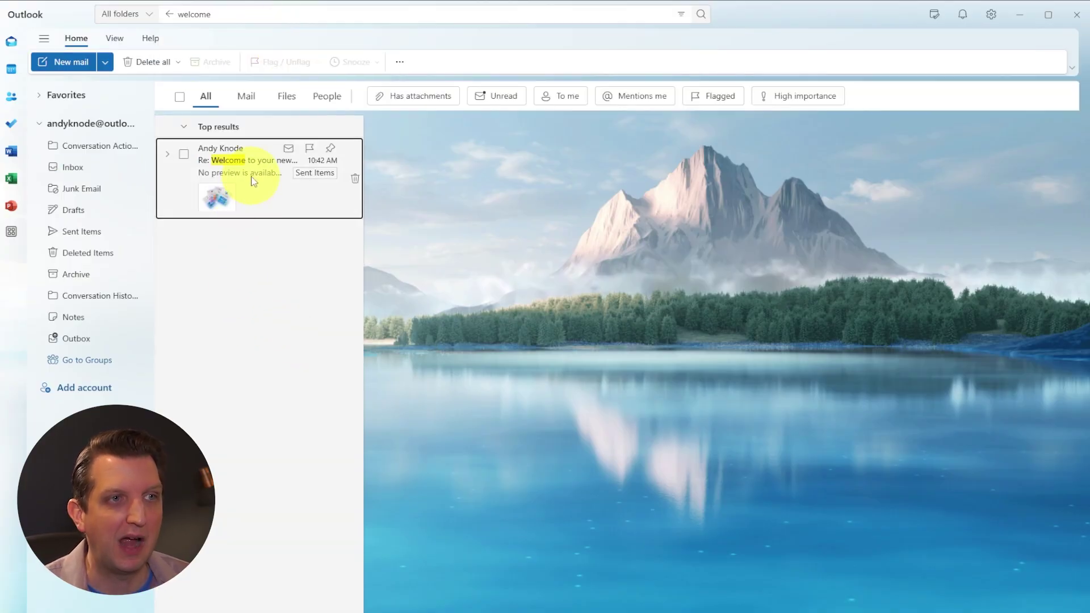
left_click(255, 176)
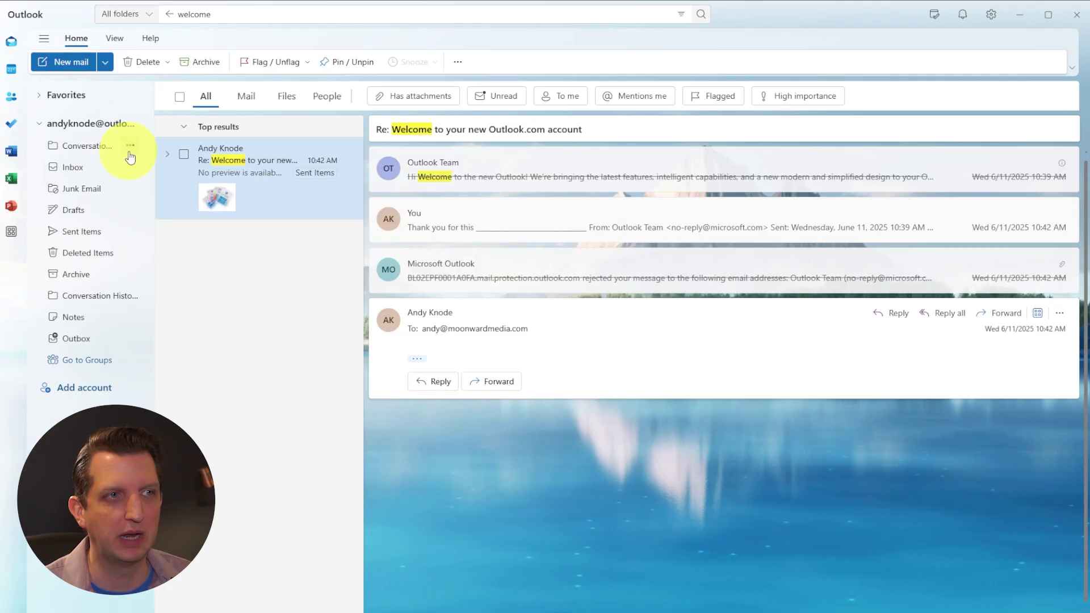
left_click(62, 167)
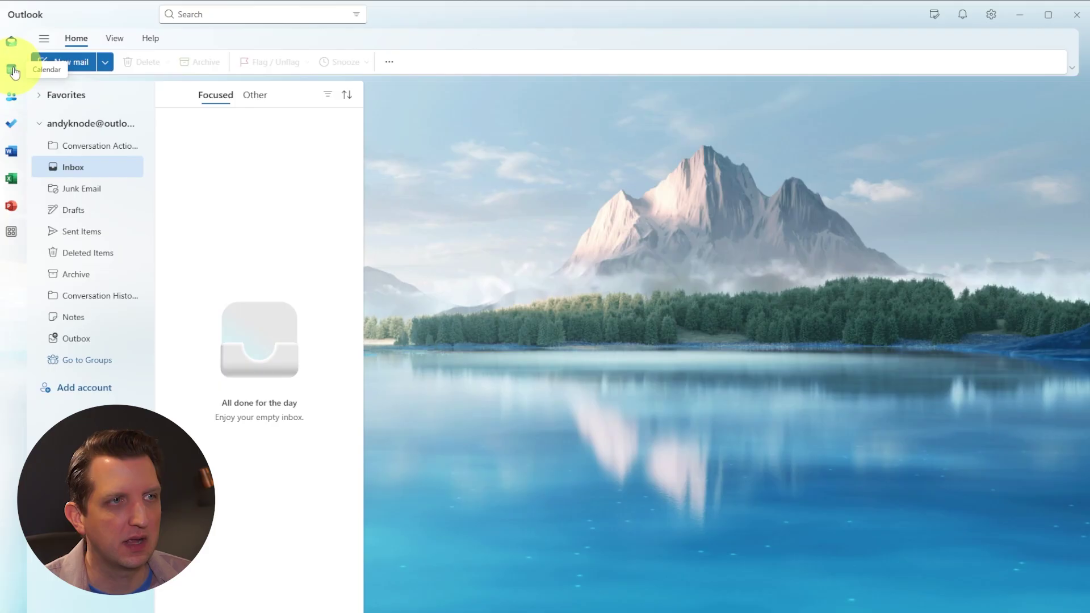
left_click(14, 72)
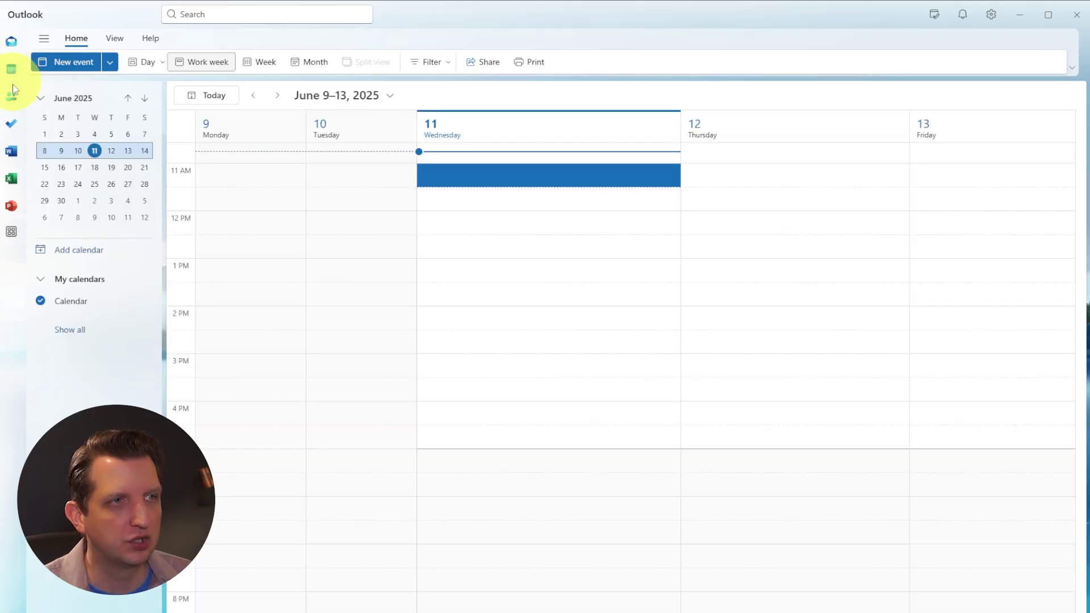
left_click(10, 123)
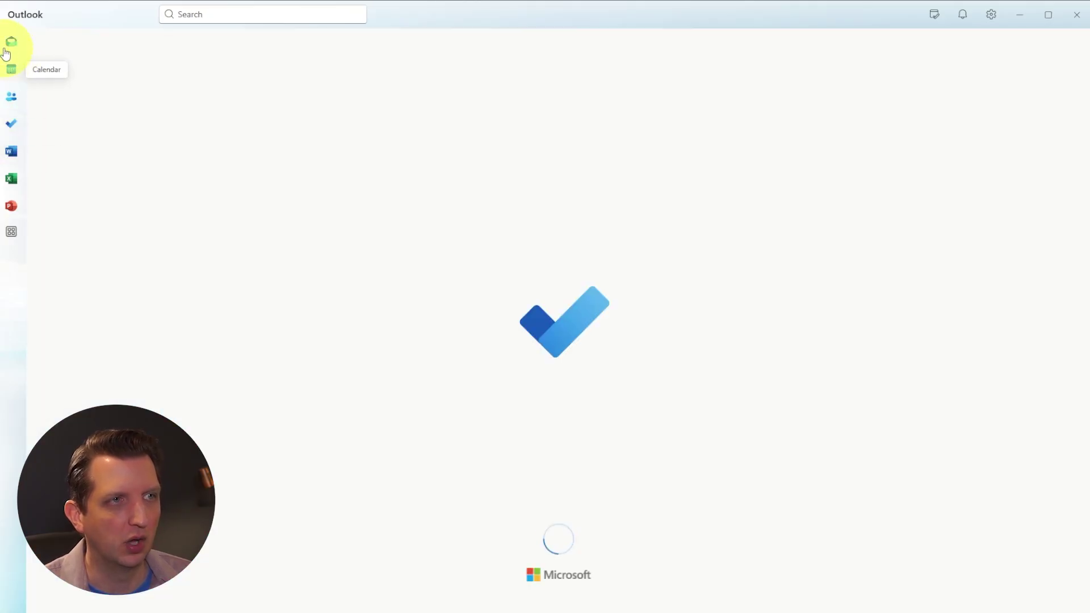
left_click(12, 49)
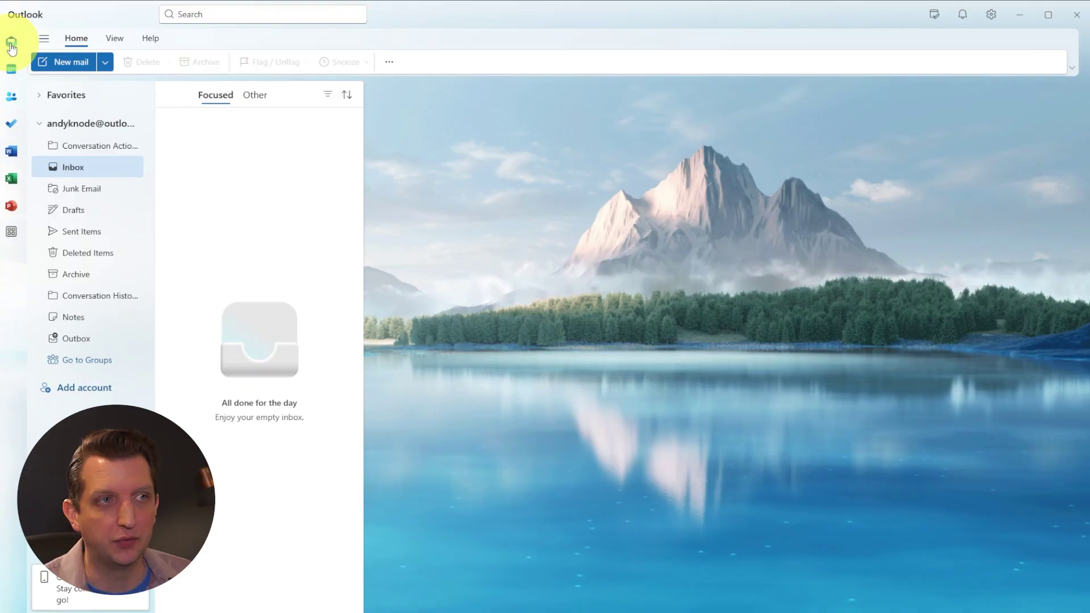
left_click(11, 72)
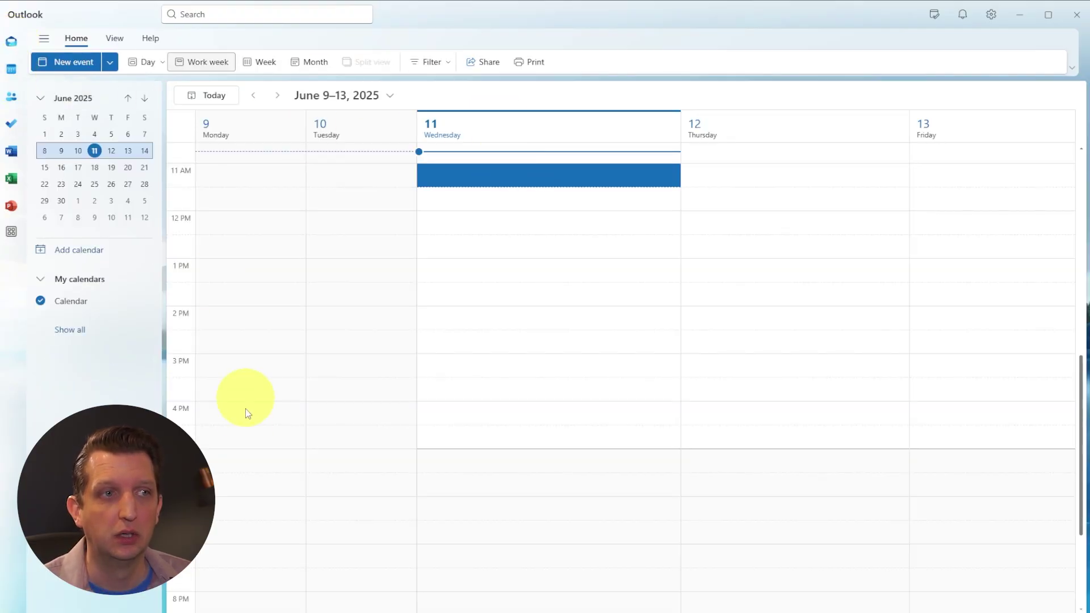
left_click(12, 99)
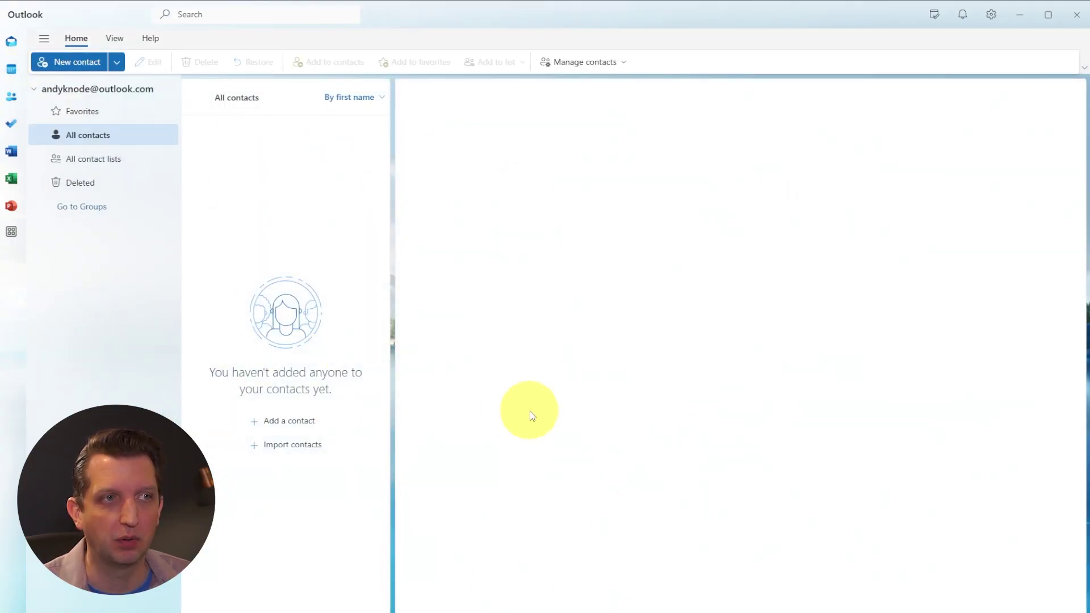
left_click(10, 124)
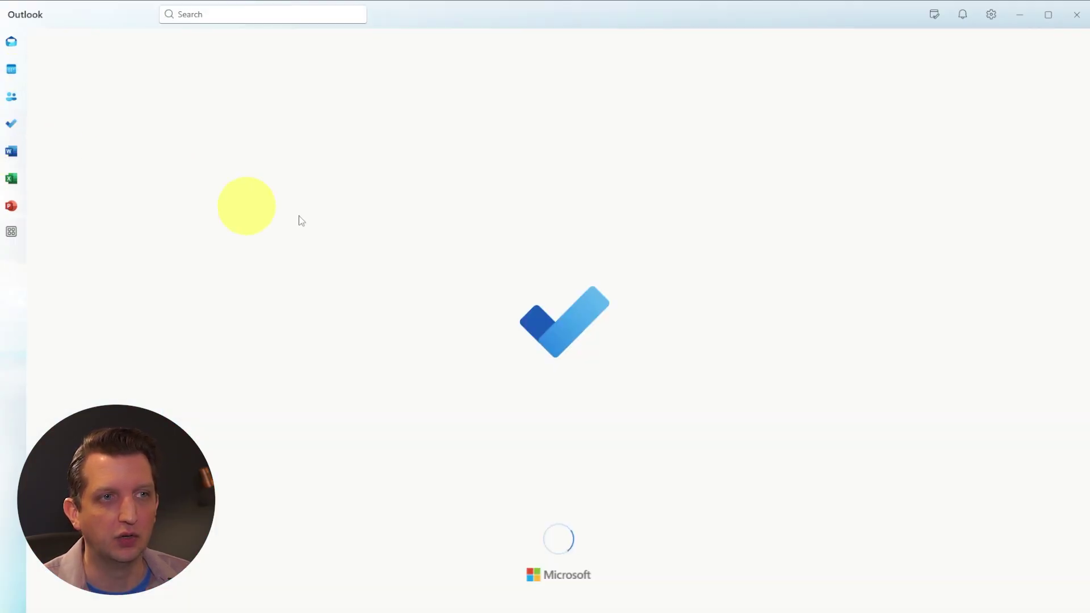
left_click(10, 43)
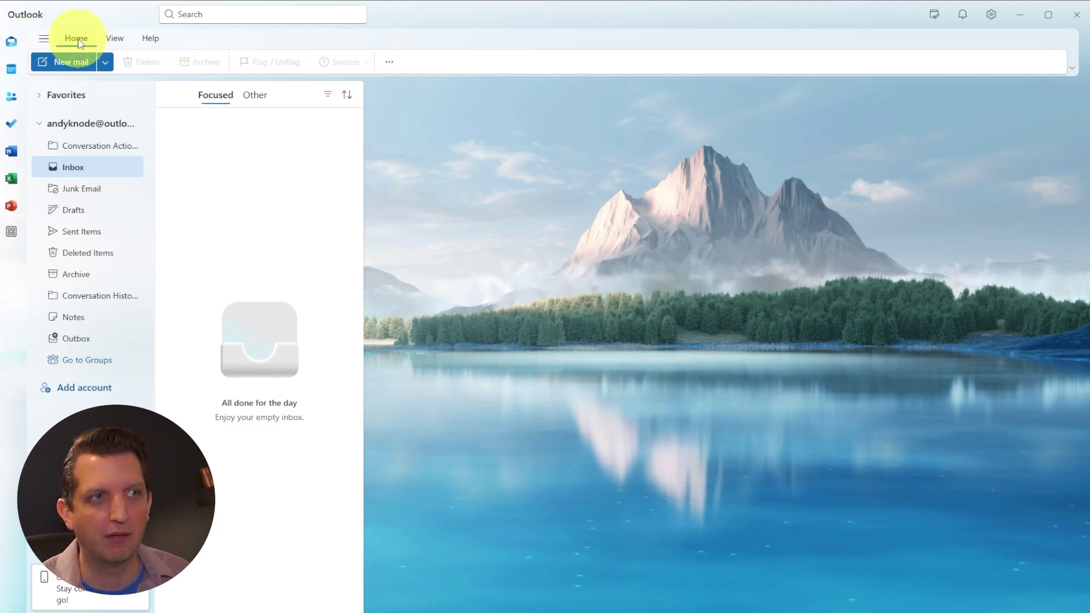
left_click(93, 173)
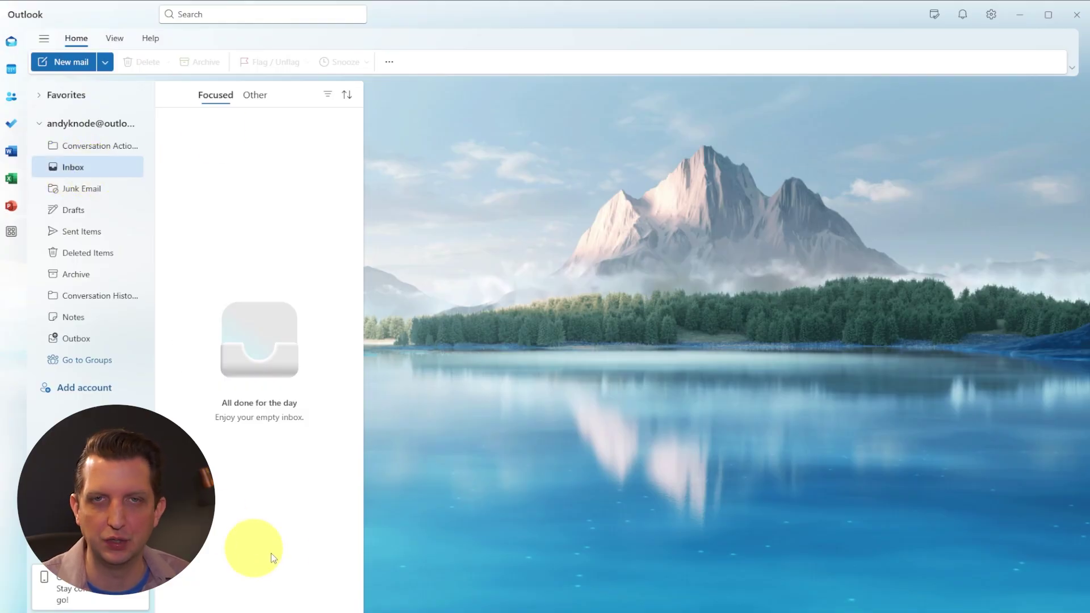
left_click(13, 69)
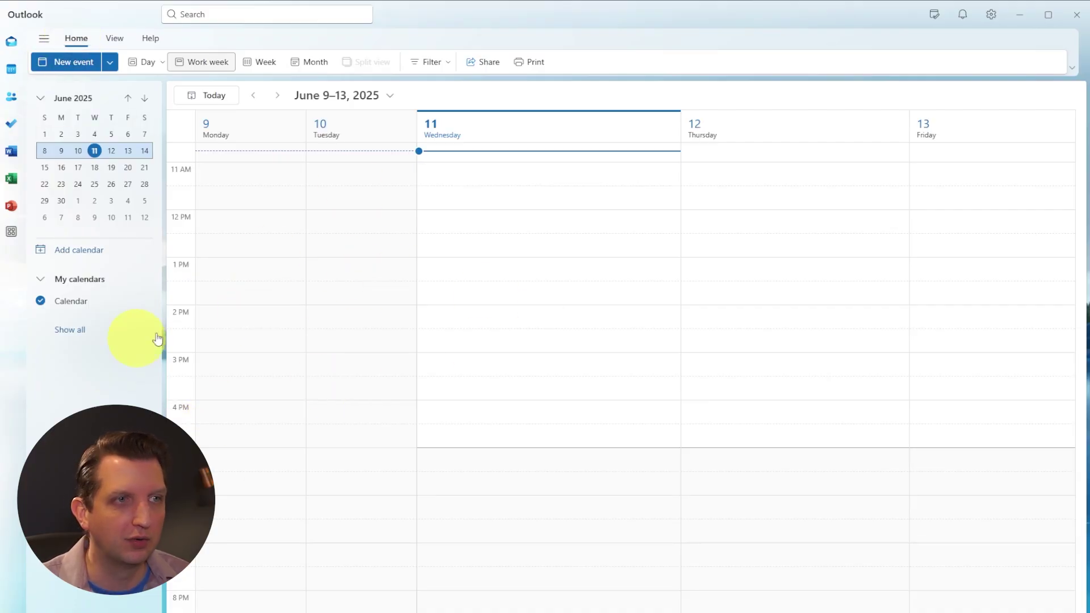
left_click(10, 42)
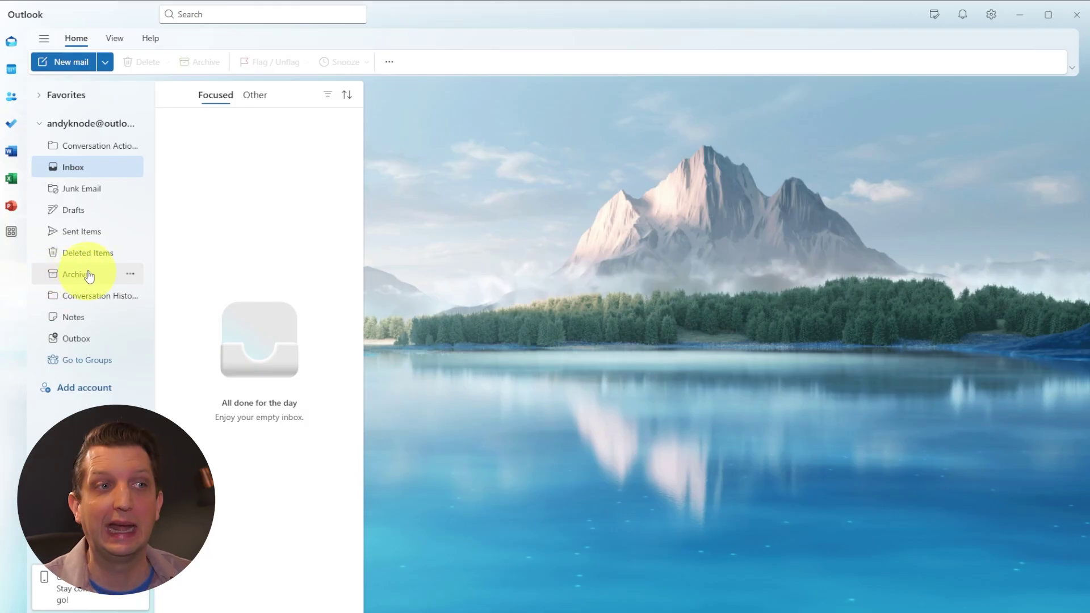
- Start a new email to the recipient's address, showing the Cc and Bcc lines
left_click(62, 60)
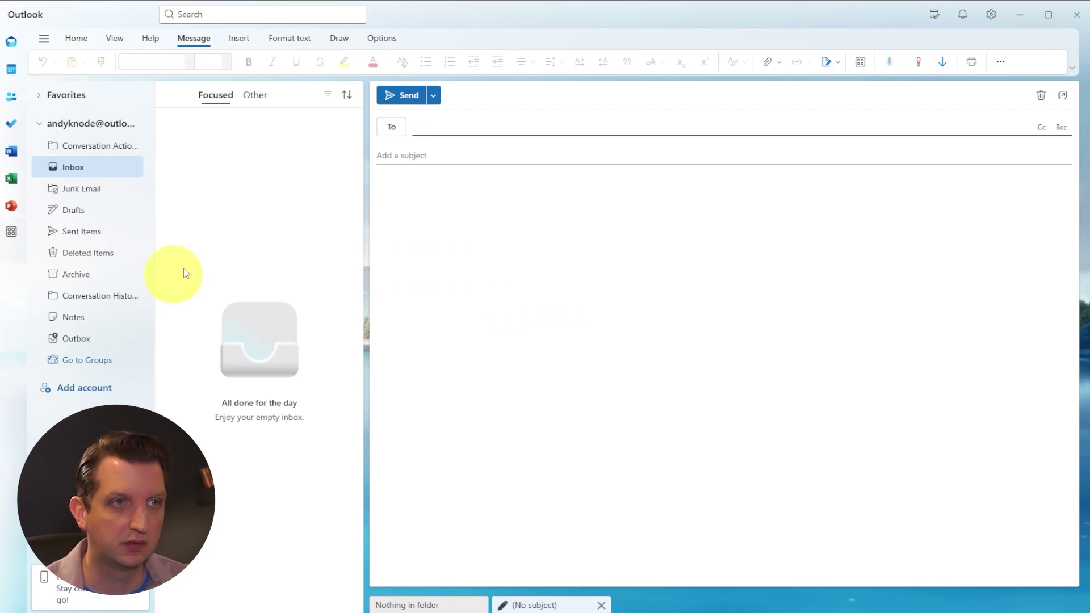
left_click(458, 123)
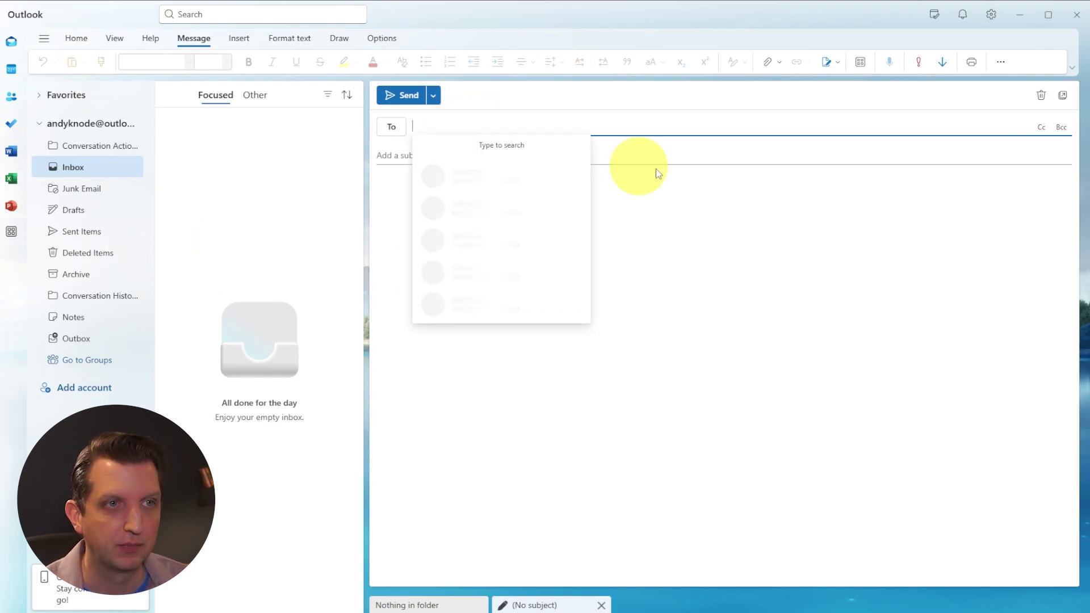
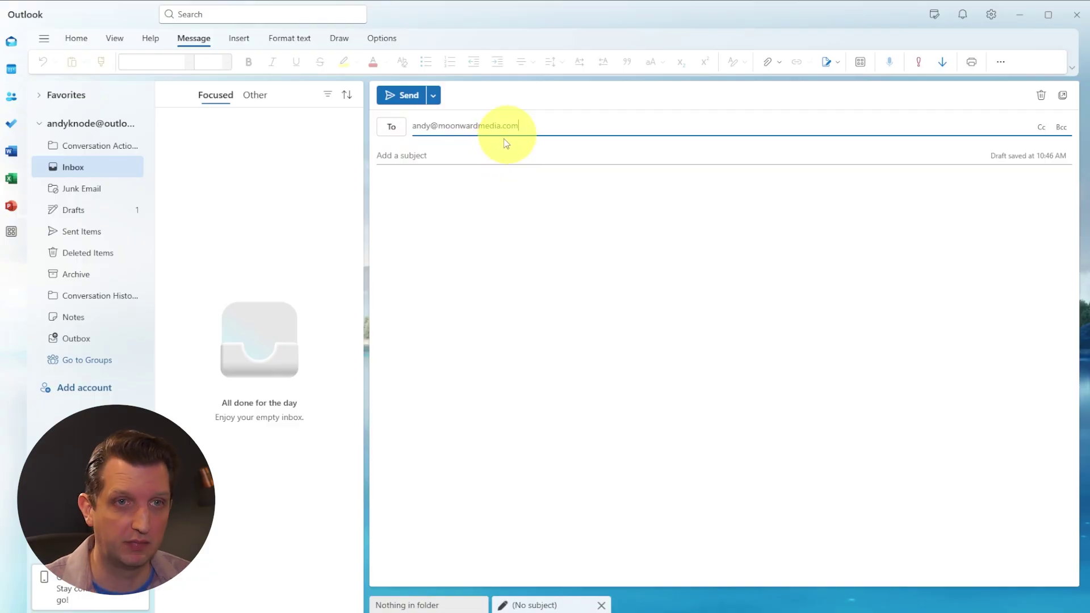
left_click(1042, 130)
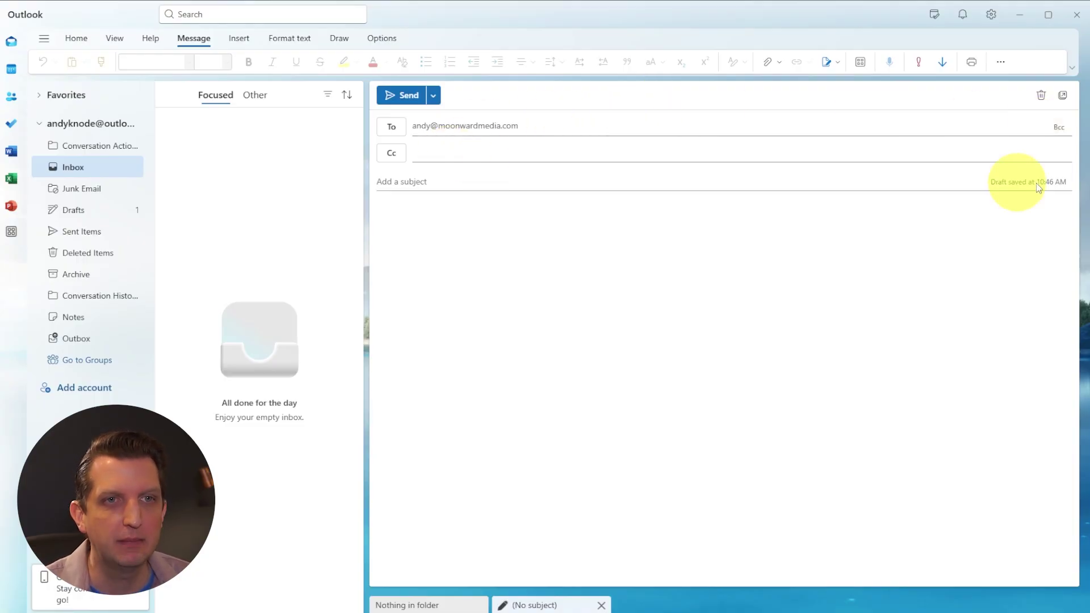
left_click(1058, 129)
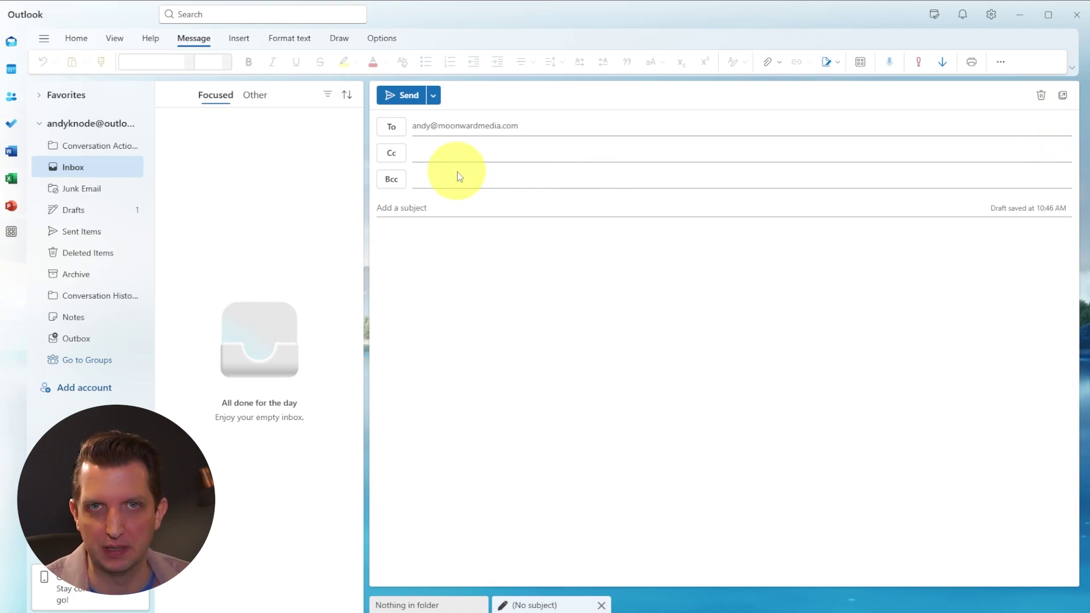
left_click(438, 178)
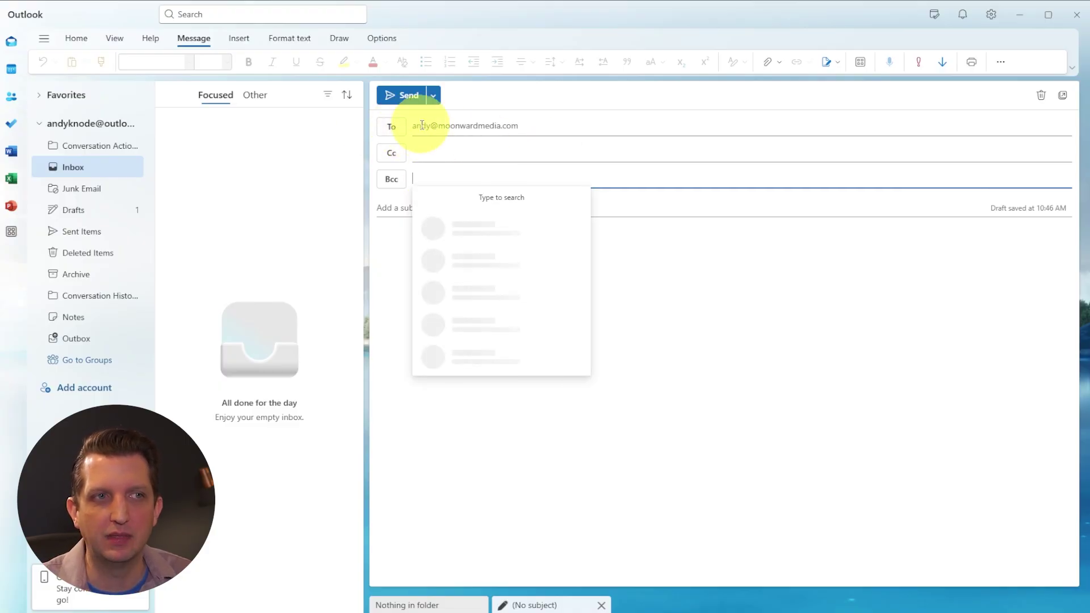
left_click(534, 123)
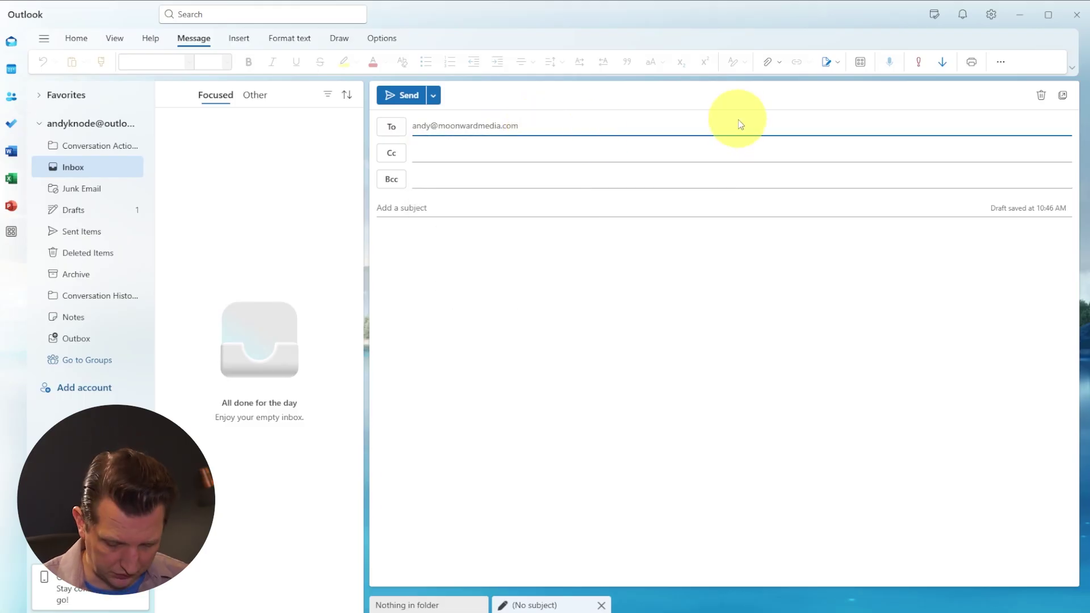
key("Return")
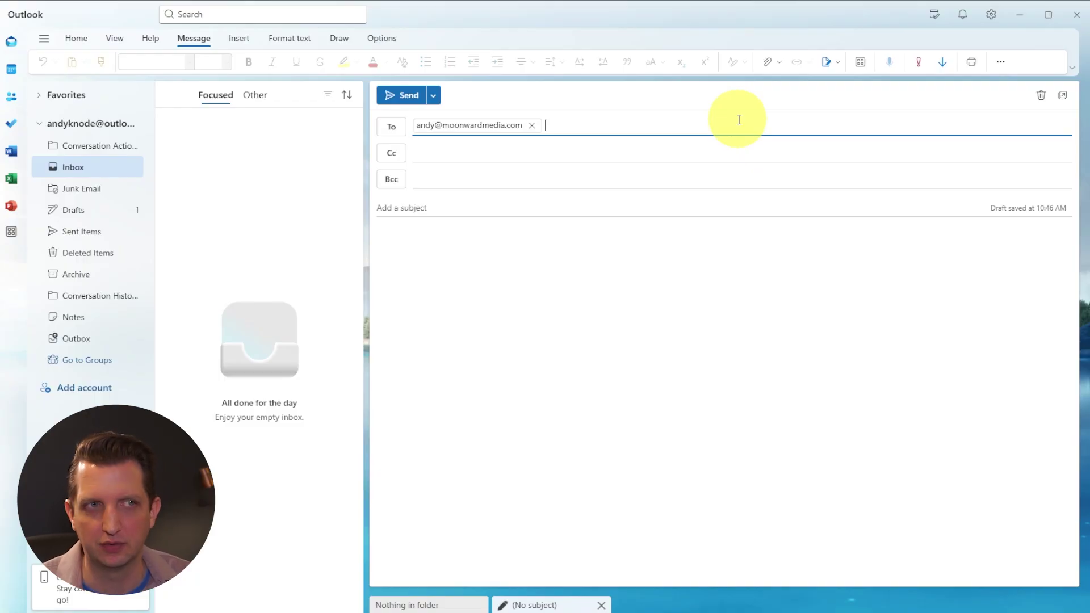
key("Tab")
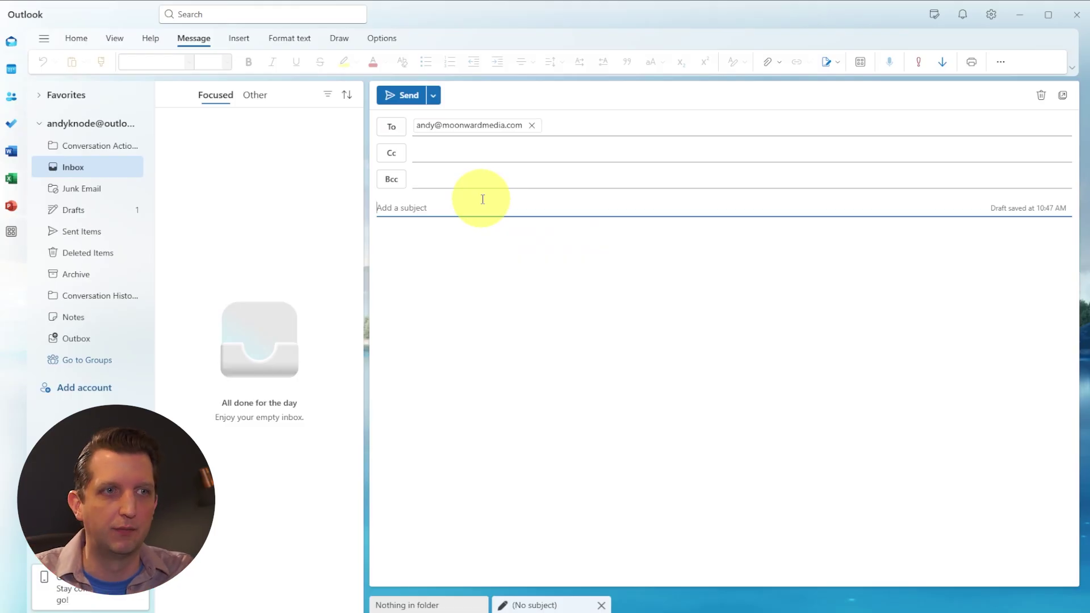
type("My First Email")
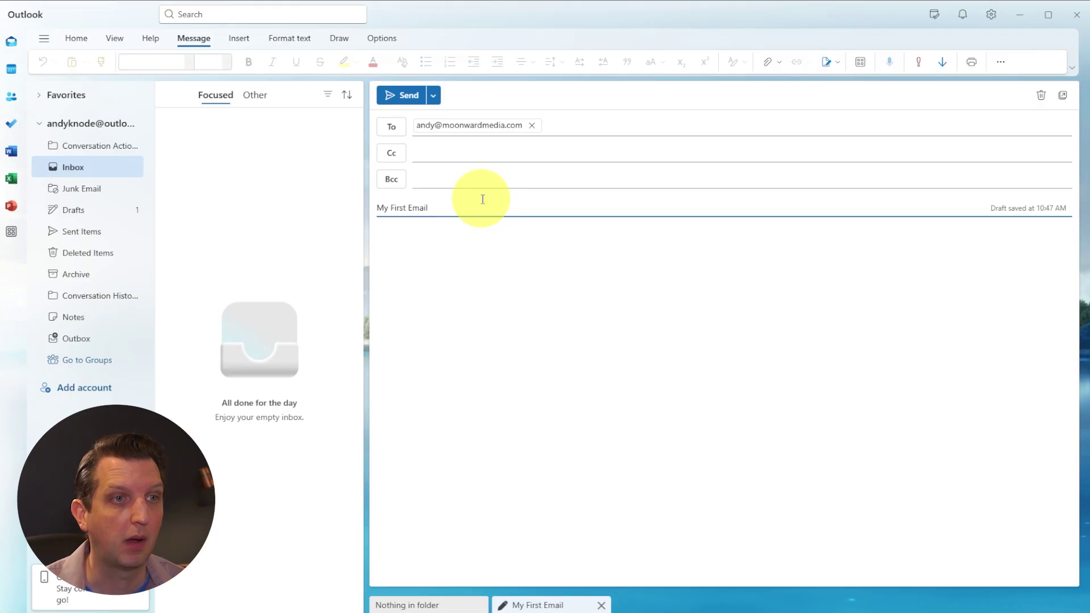
left_click(485, 241)
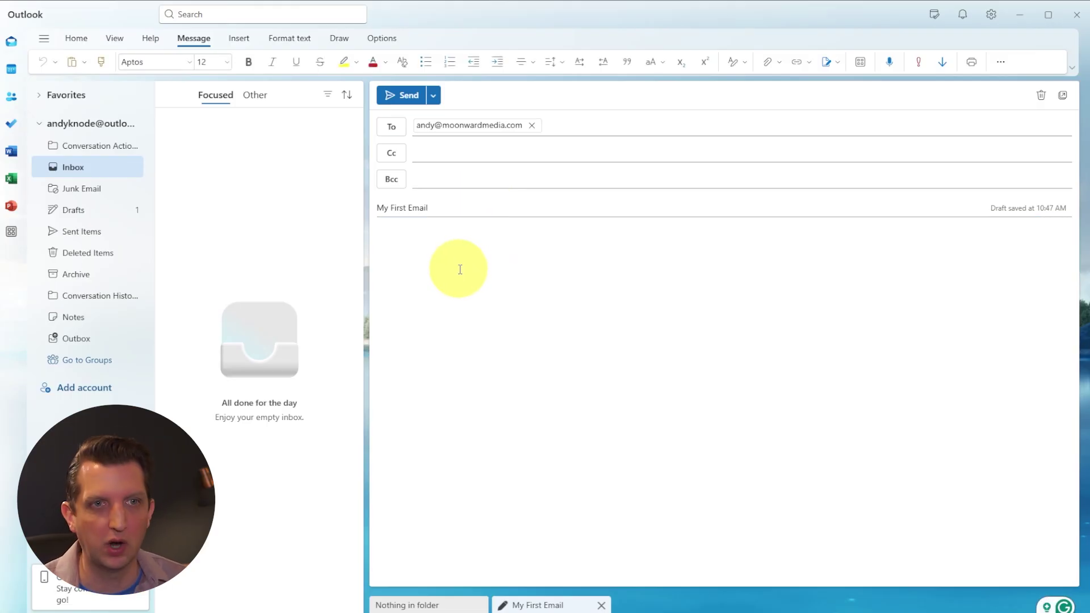
type("Dear Andy  You are so awesome thanks for being me,  Stay in touch!")
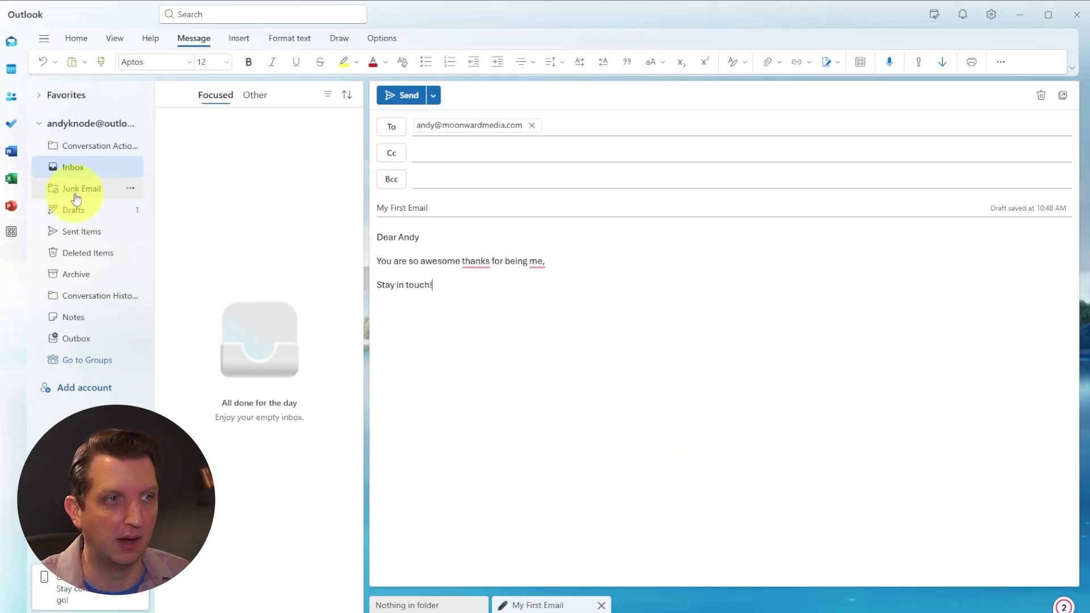
left_click(81, 231)
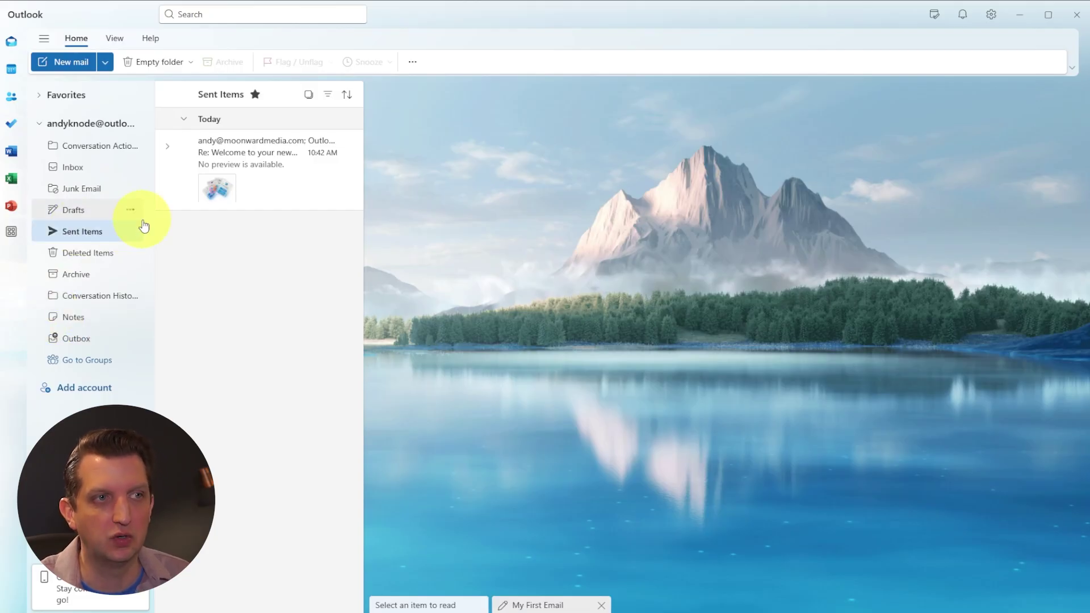
- Schedule the My First Email draft for tomorrow morning, 8:00 AM, then return to the Inbox
left_click(74, 211)
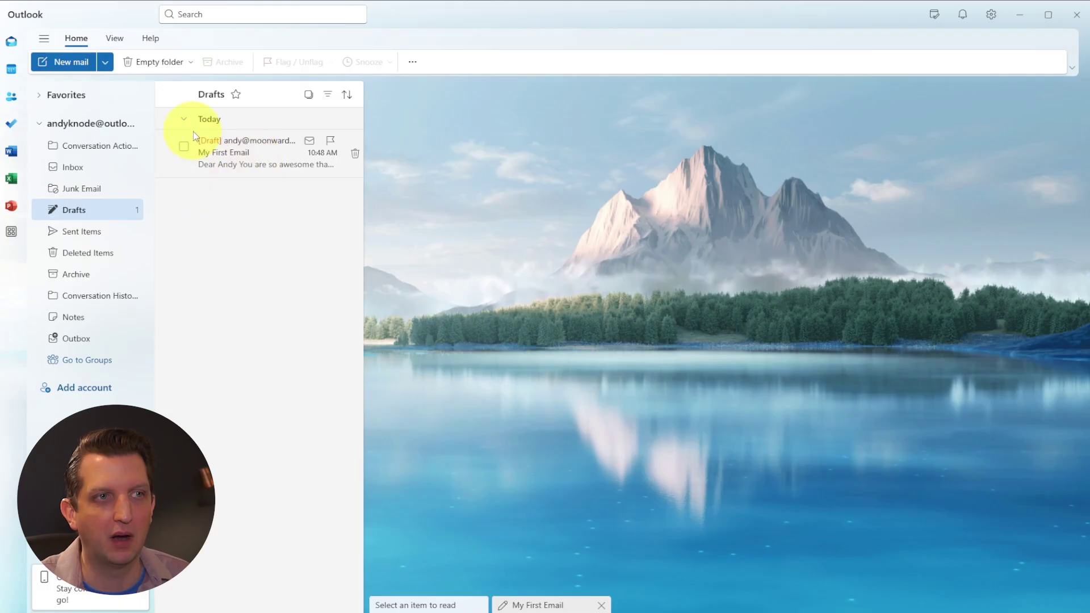
left_click(261, 159)
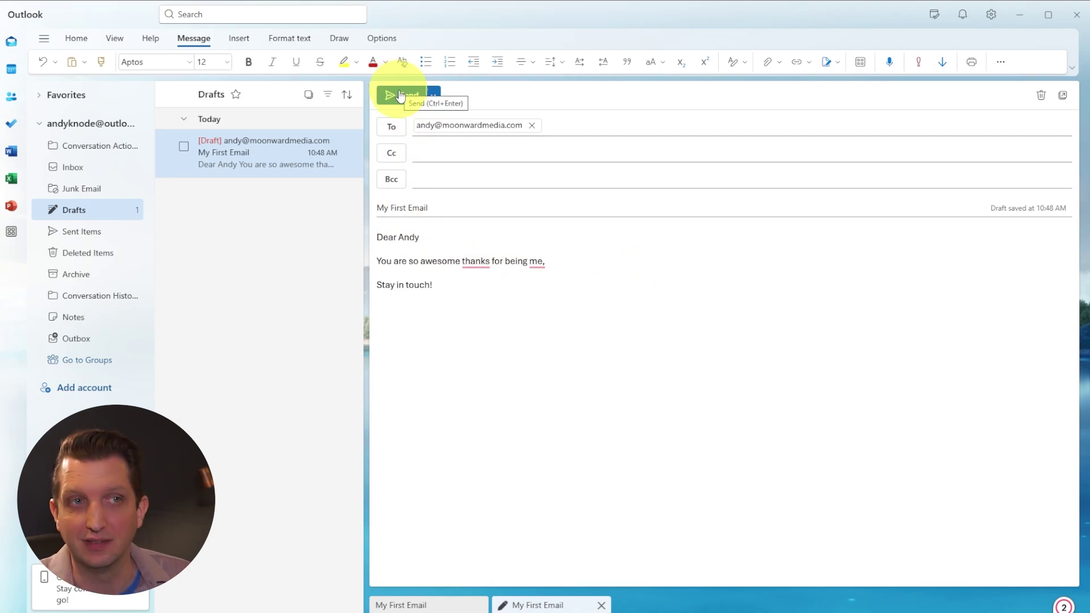
left_click(433, 98)
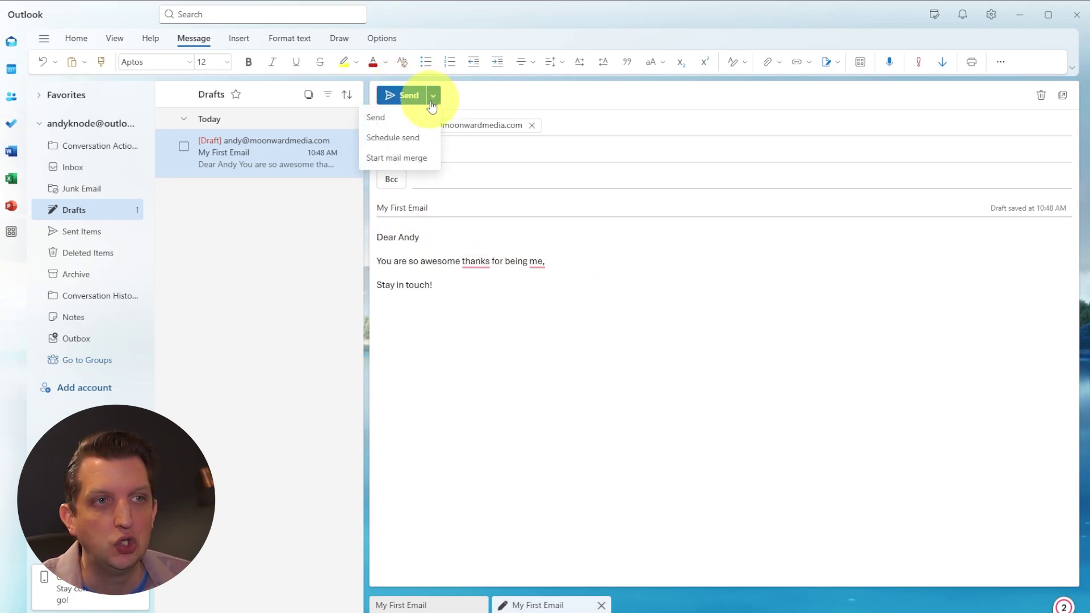
left_click(415, 140)
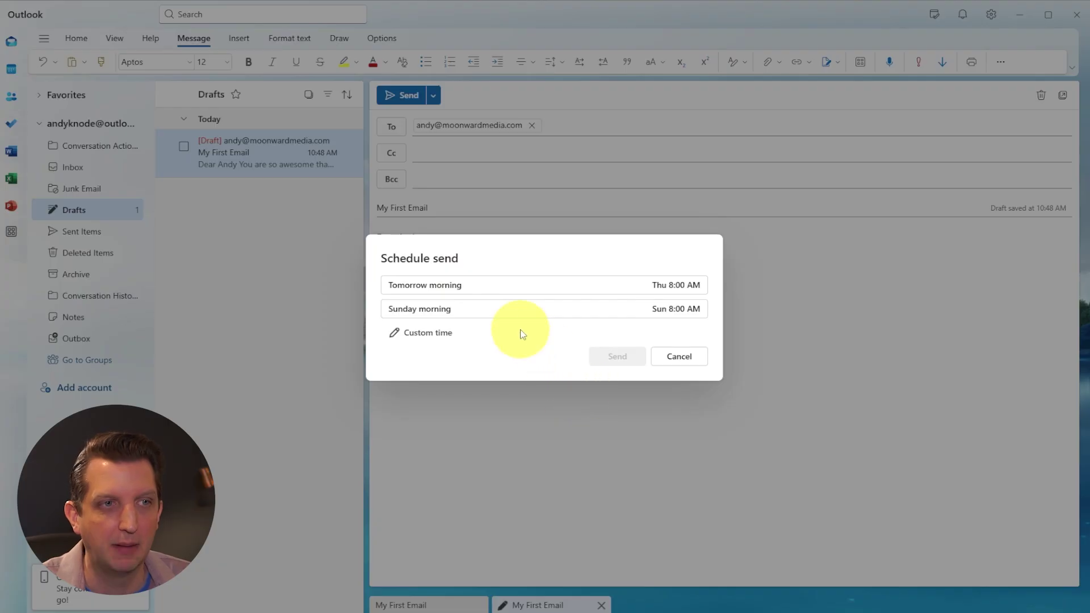
left_click(552, 285)
left_click(619, 356)
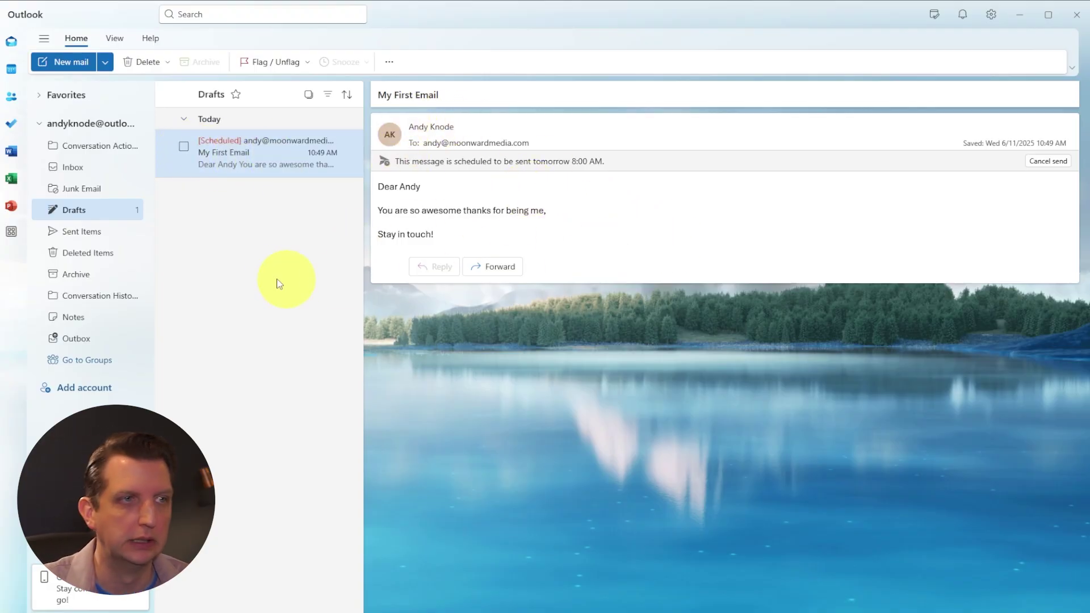
left_click(88, 178)
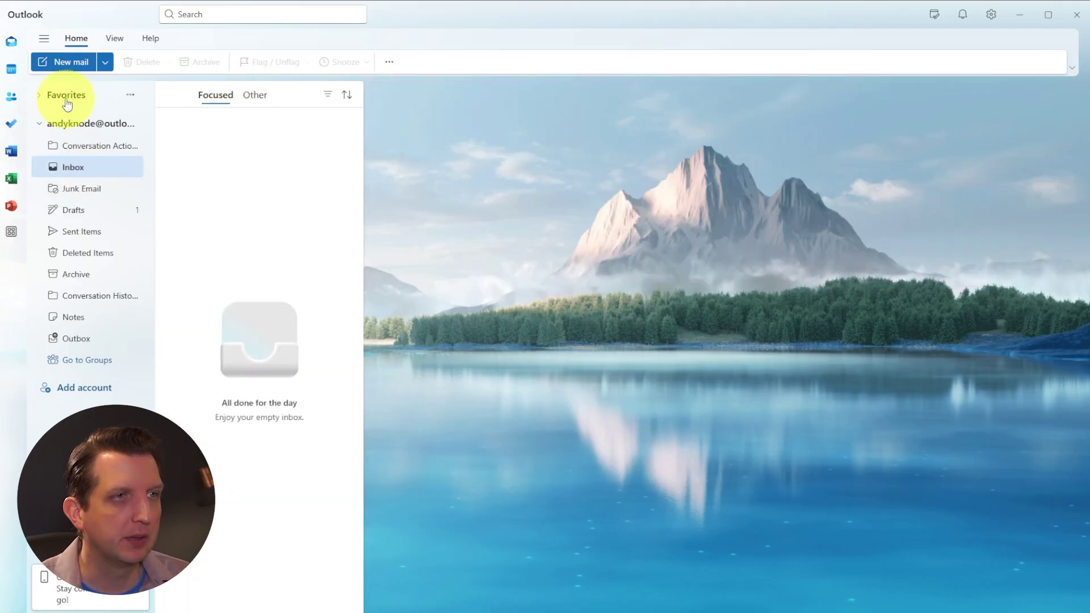
- Compose a new email to the contact with subject 'Check this Out' and body 'This is so cool!'
left_click(67, 62)
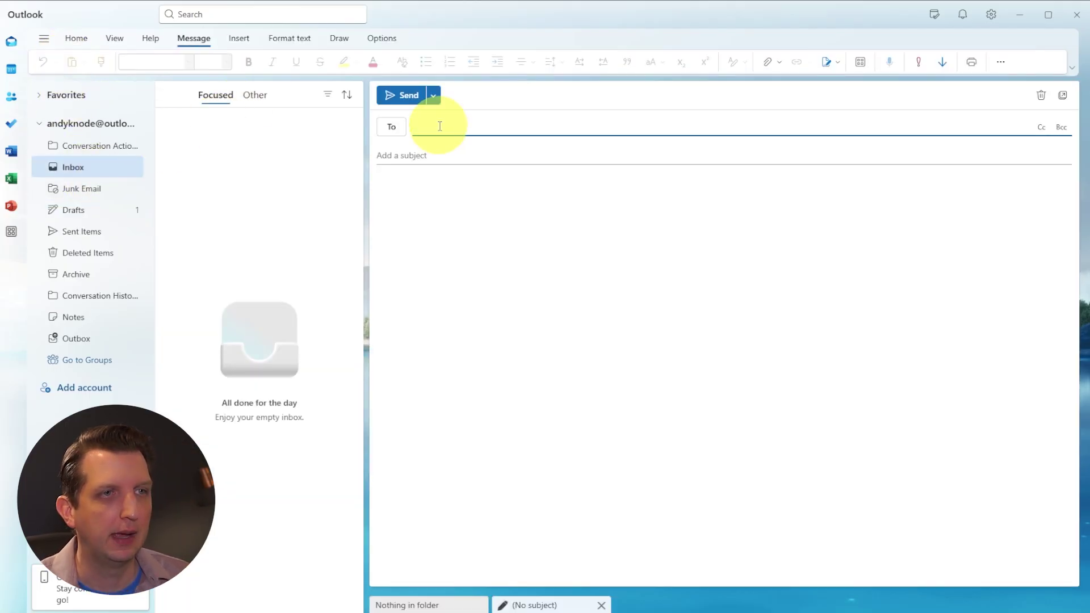
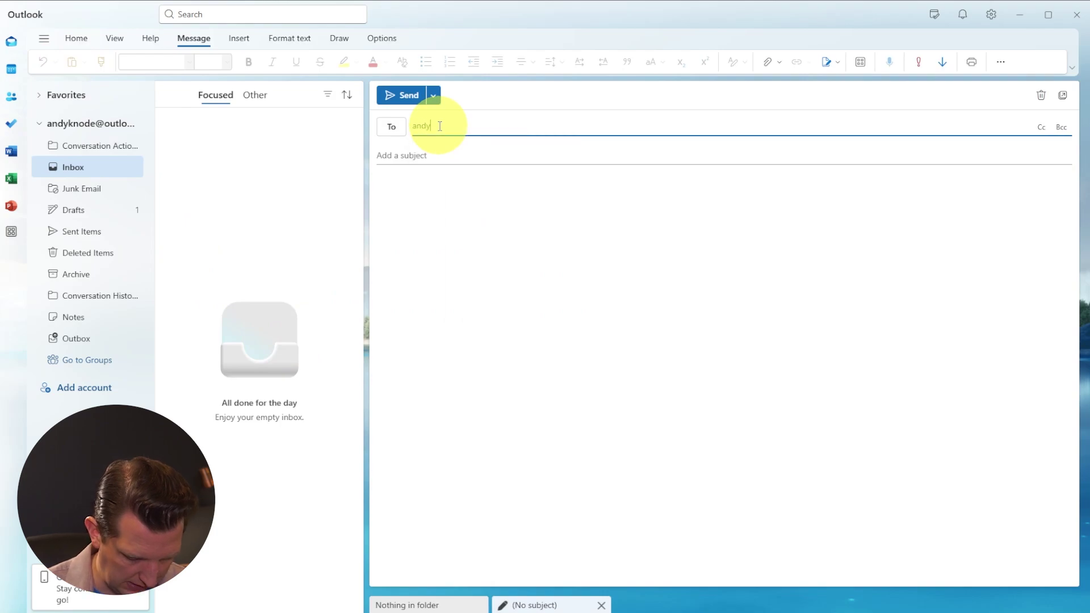
left_click(470, 150)
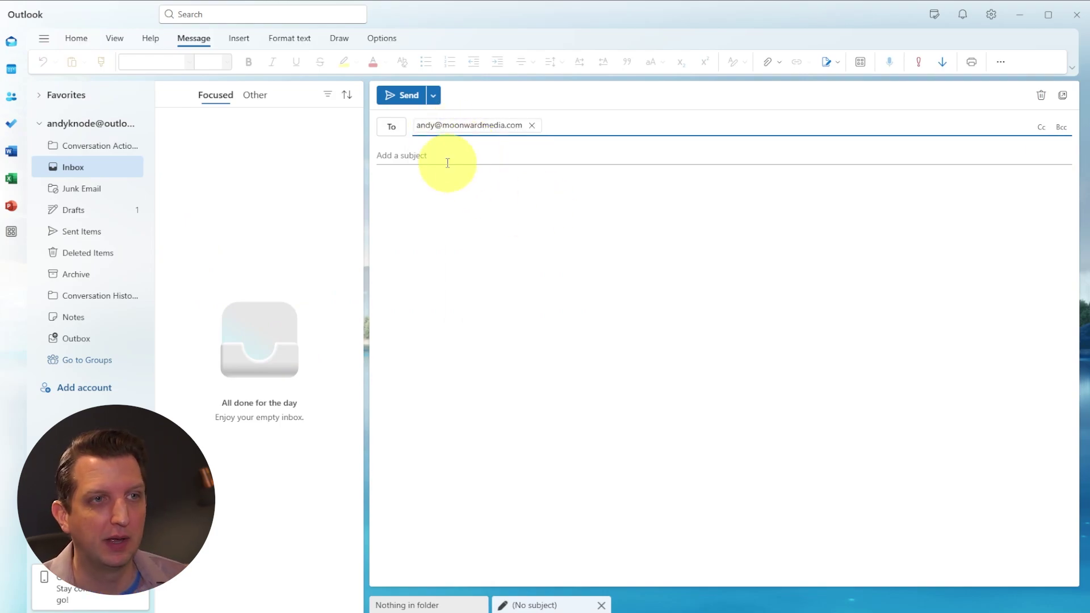
left_click(446, 155)
type("Che")
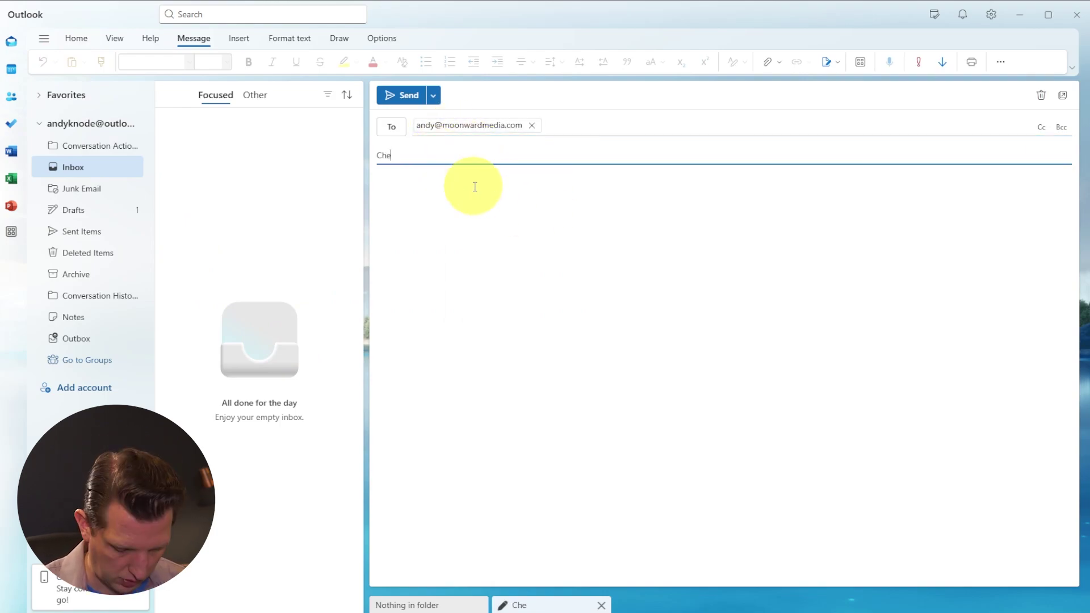
type("ck this Out")
left_click(526, 211)
type("This is so cool!")
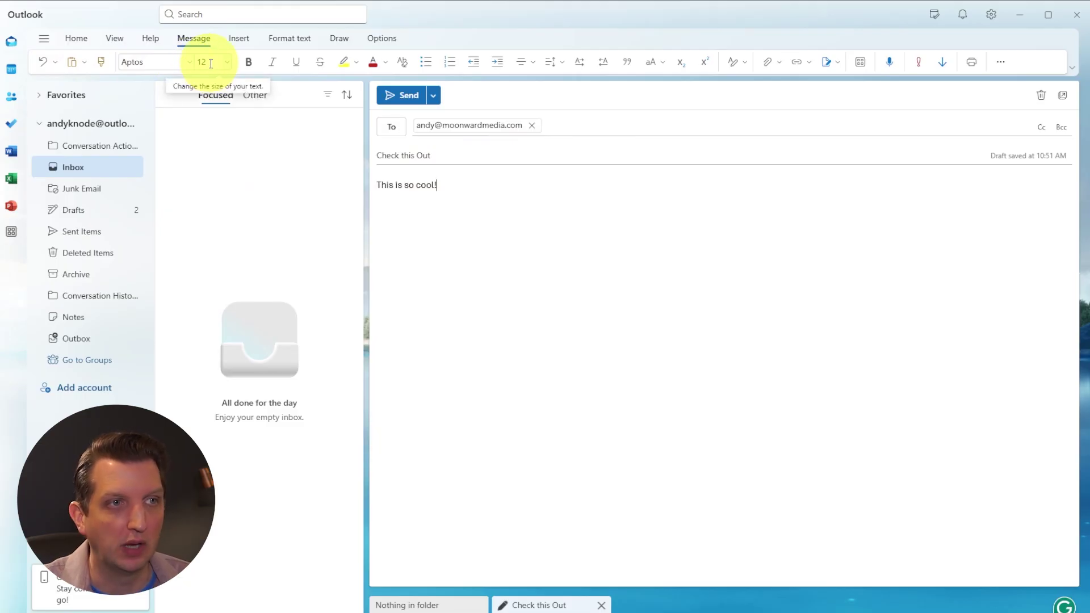
- Format the body text as Aptos Mono at size 16
left_click_drag(446, 185, 365, 183)
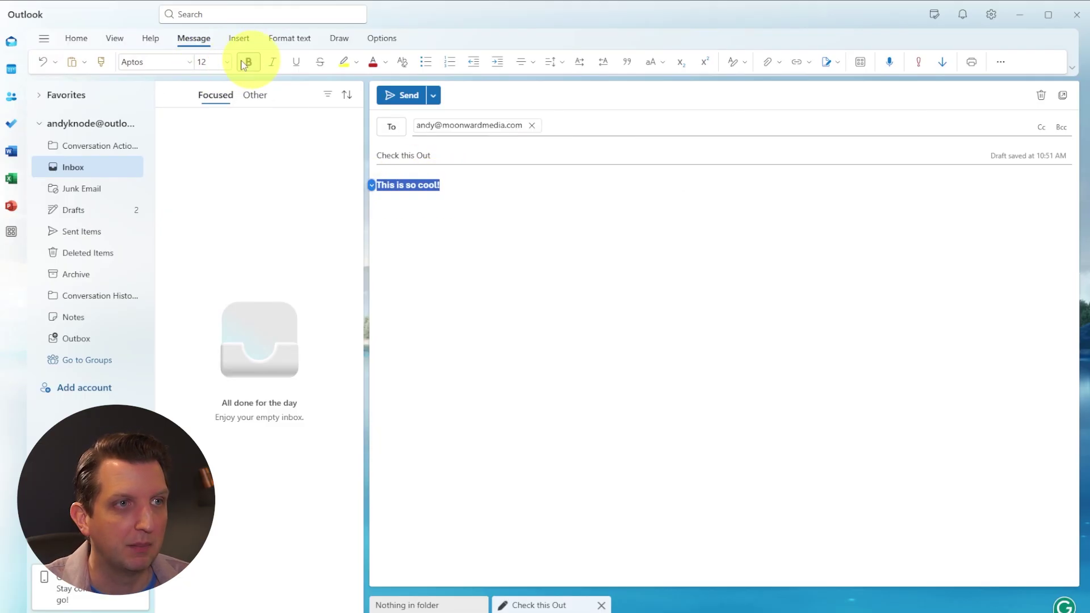
left_click(146, 62)
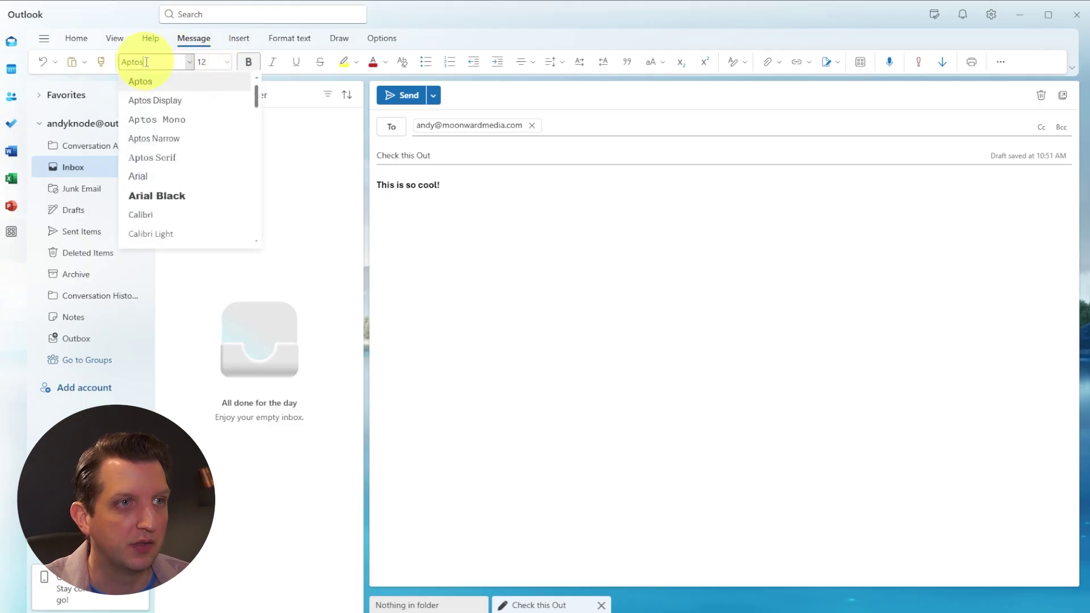
left_click(148, 121)
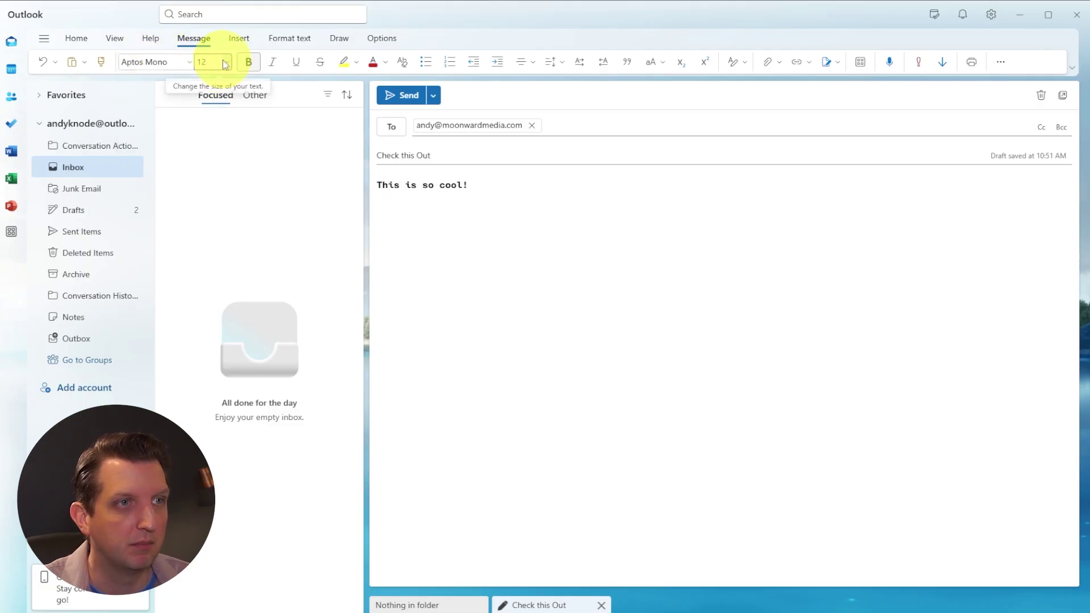
left_click(213, 62)
left_click(211, 177)
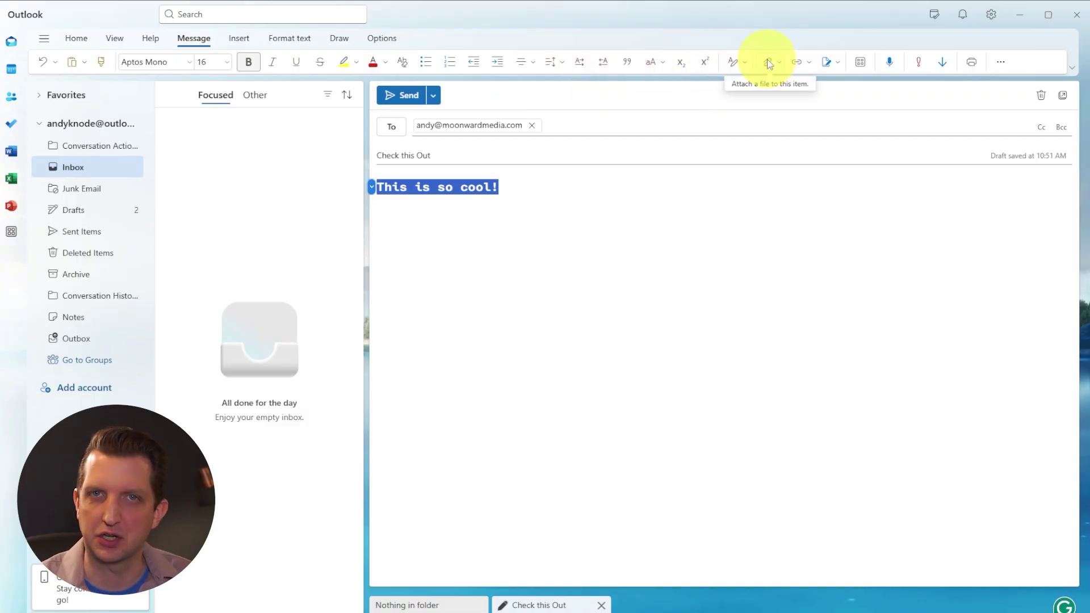
- Attach demo.docx from the Documents folder to the email
left_click(767, 62)
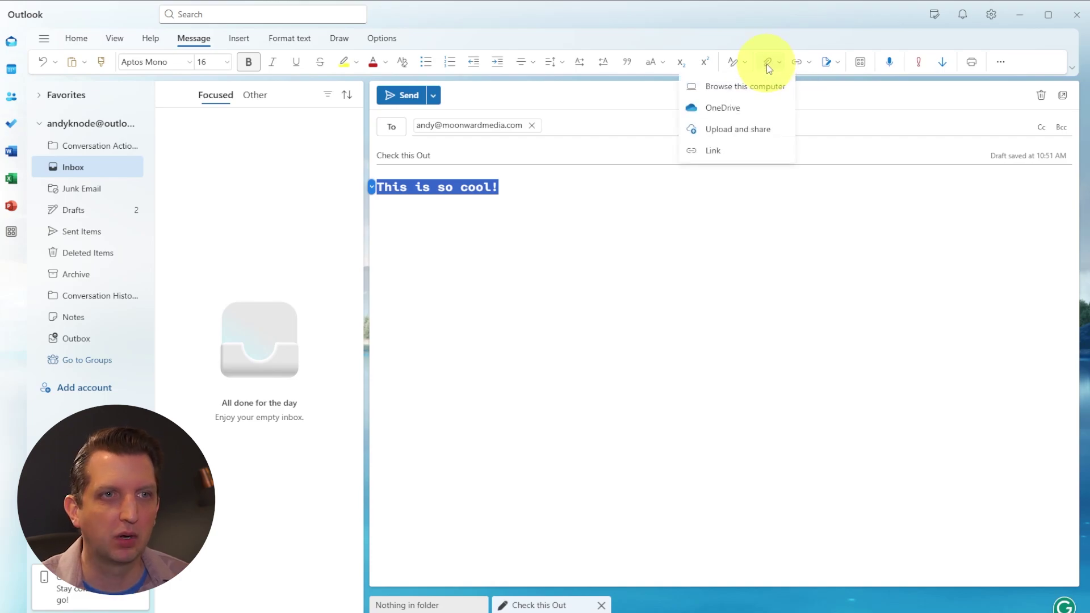
left_click(772, 87)
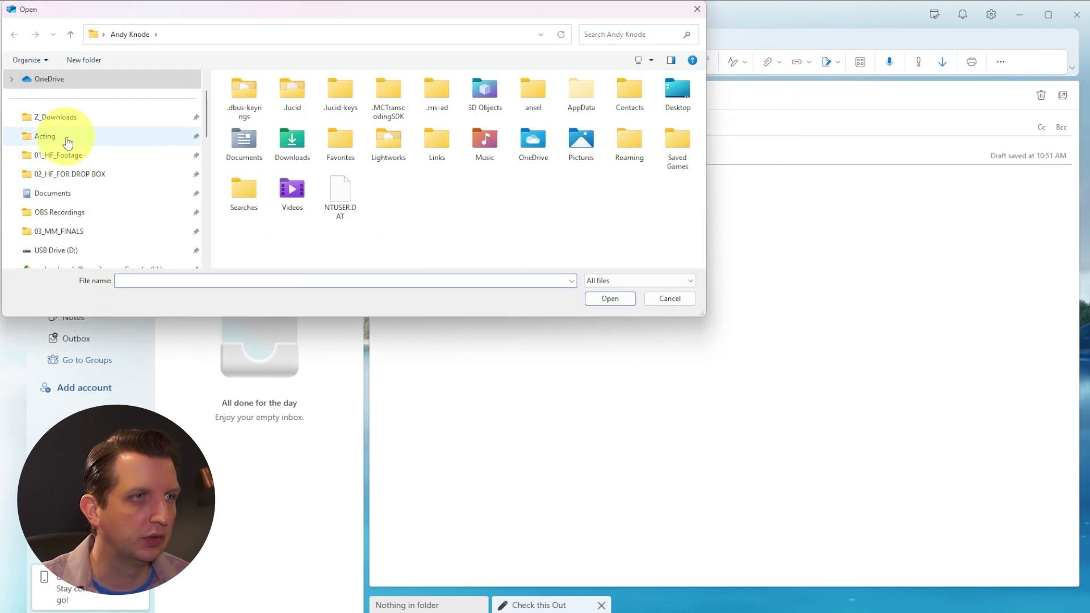
scroll(82, 170, "down", 3)
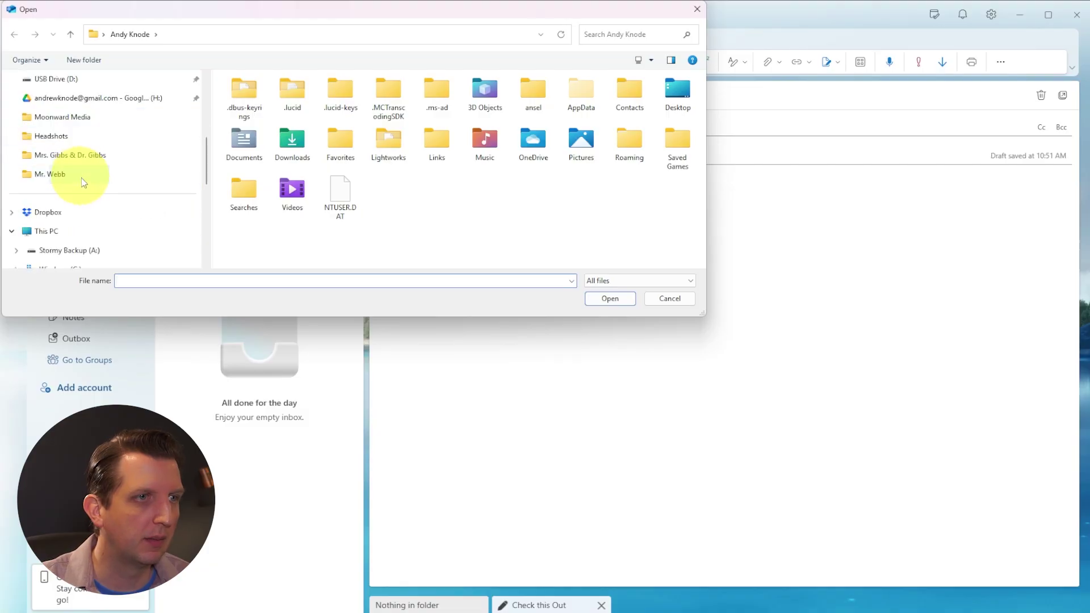
left_click(83, 212)
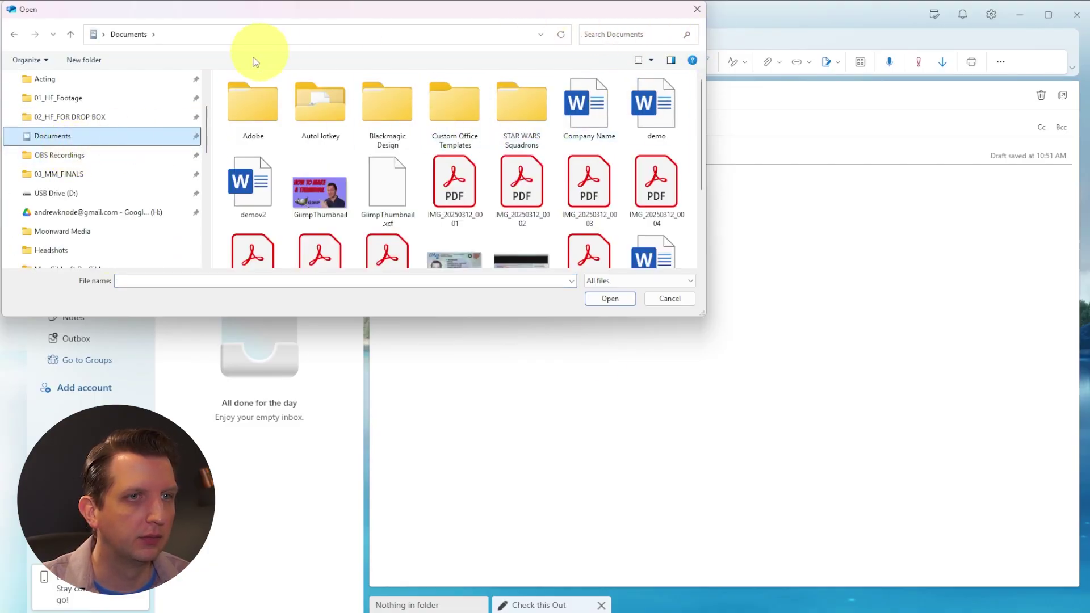
left_click(656, 108)
left_click(610, 298)
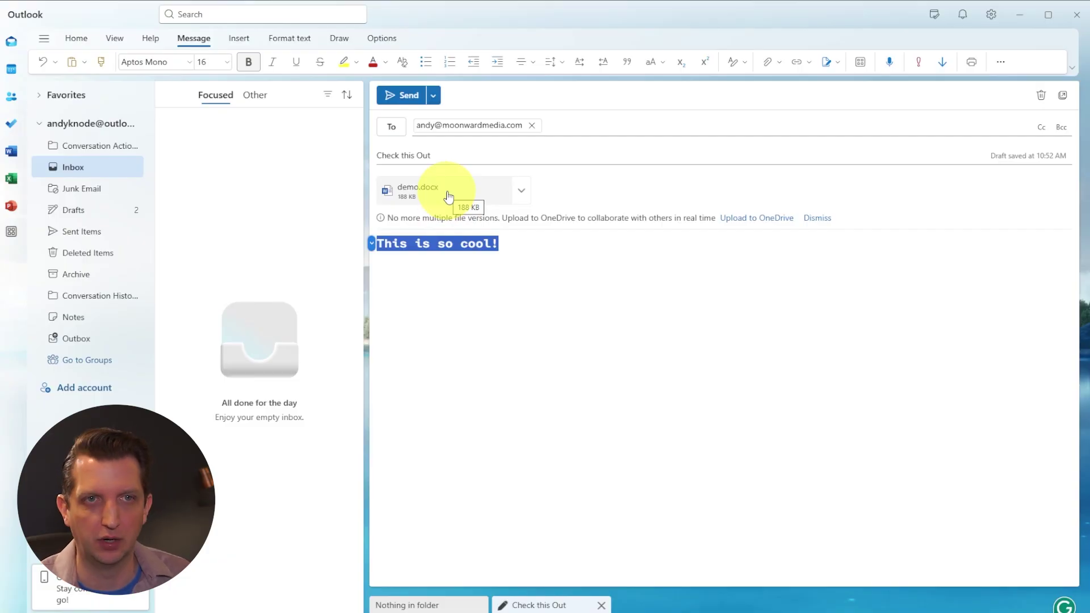
- Send 'Check this Out', verify it in Sent Items, and open the scheduled My First Email in Drafts
left_click(398, 98)
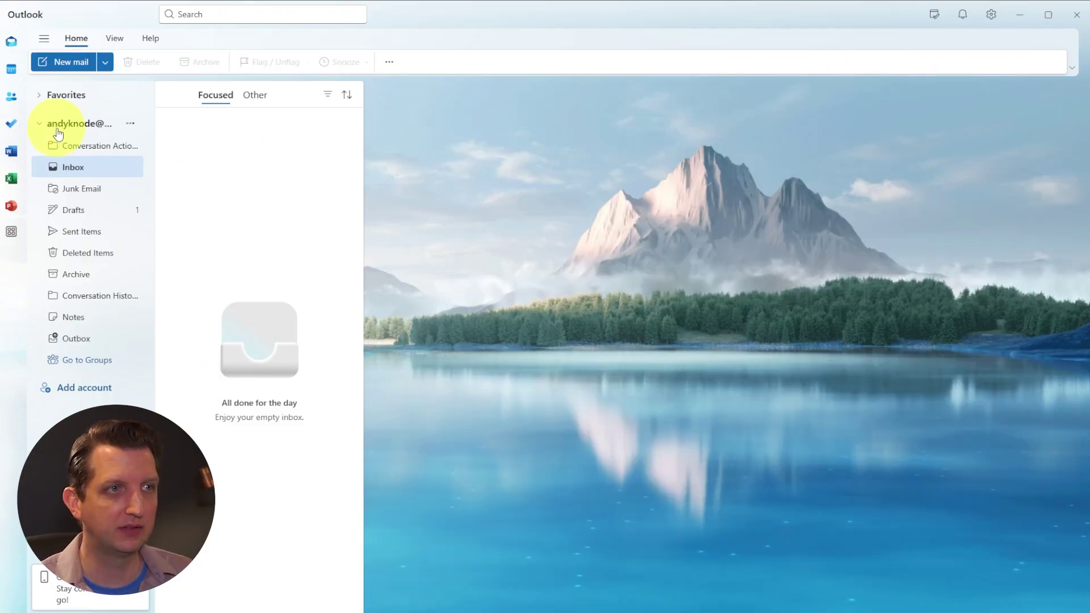
left_click(69, 232)
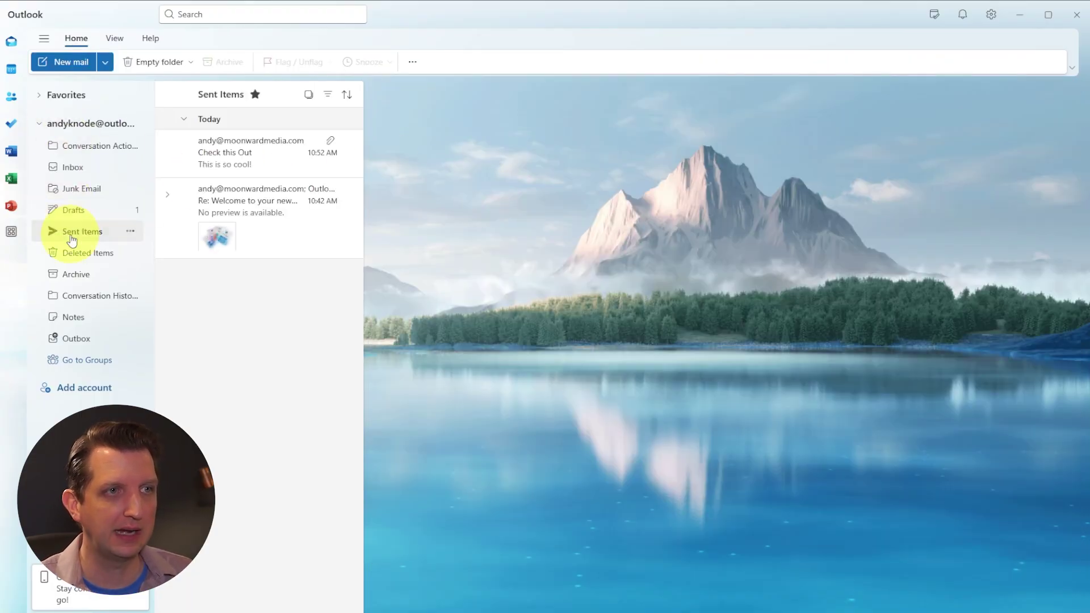
left_click(277, 238)
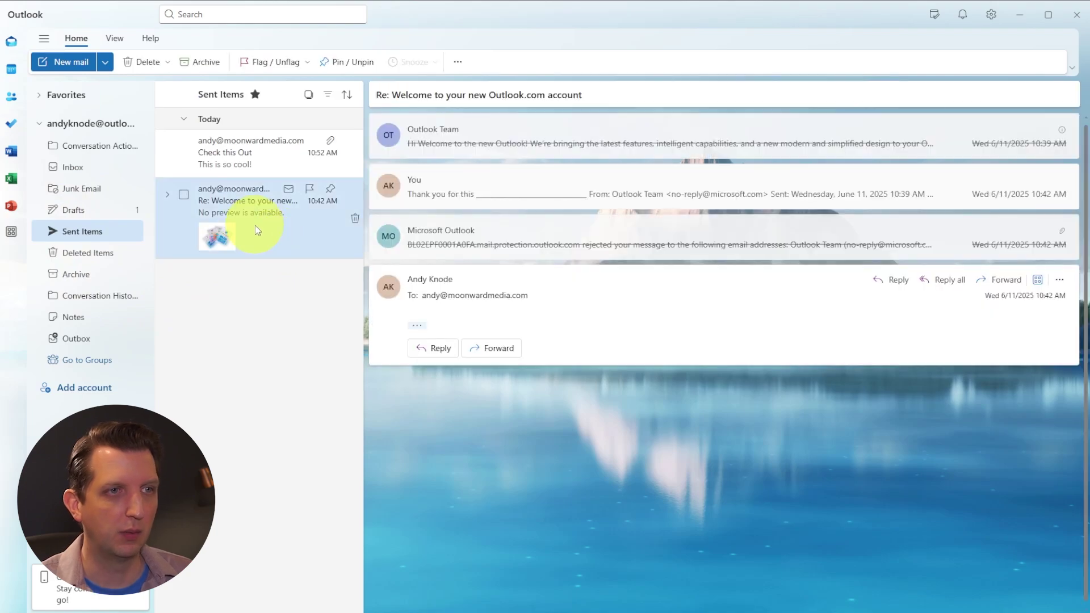
left_click(267, 155)
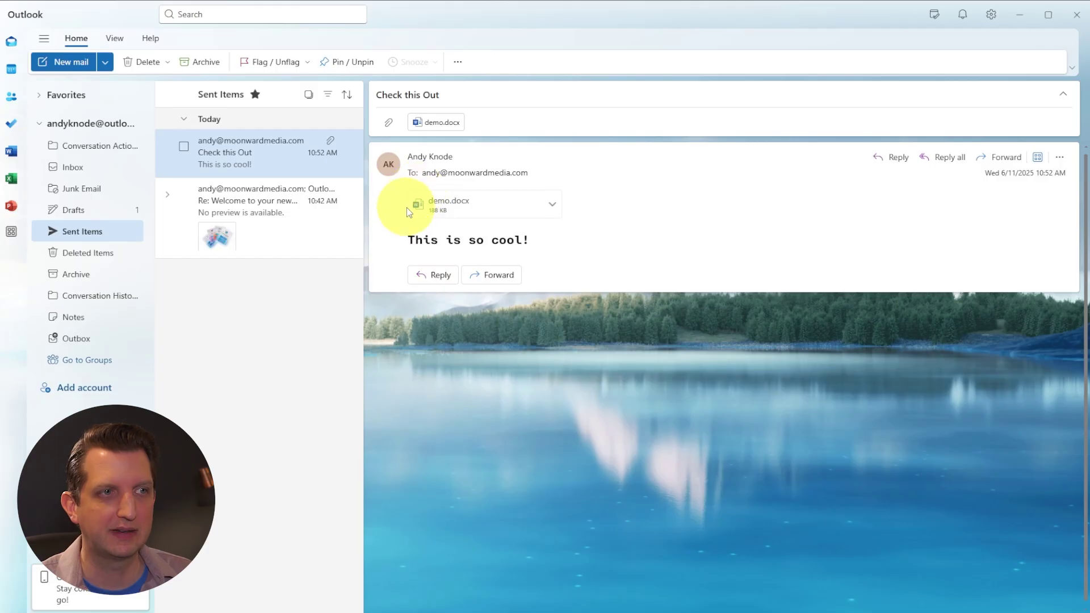
left_click(66, 211)
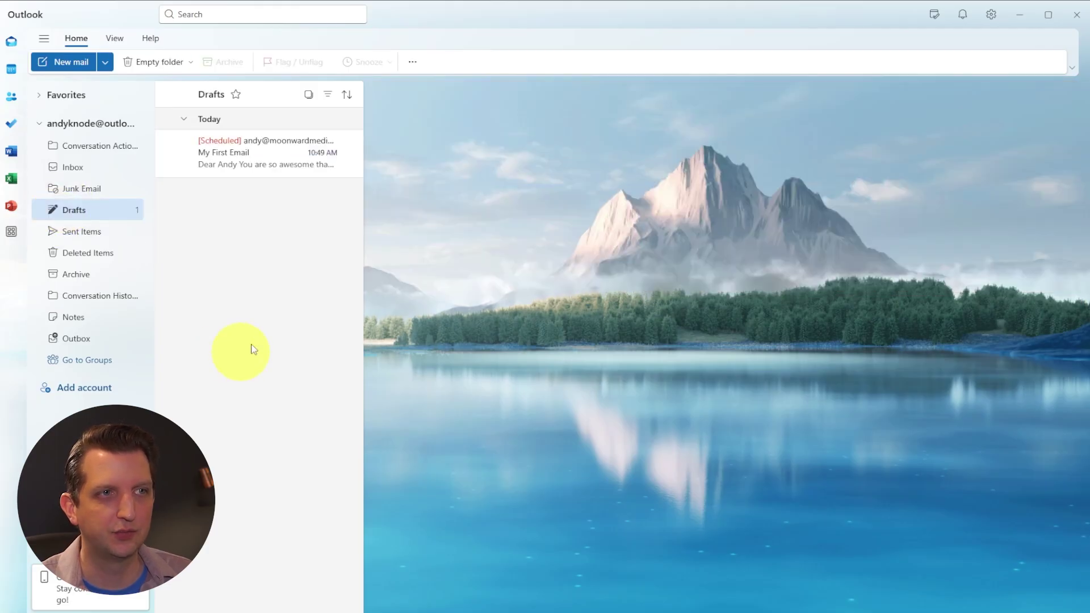
left_click(270, 164)
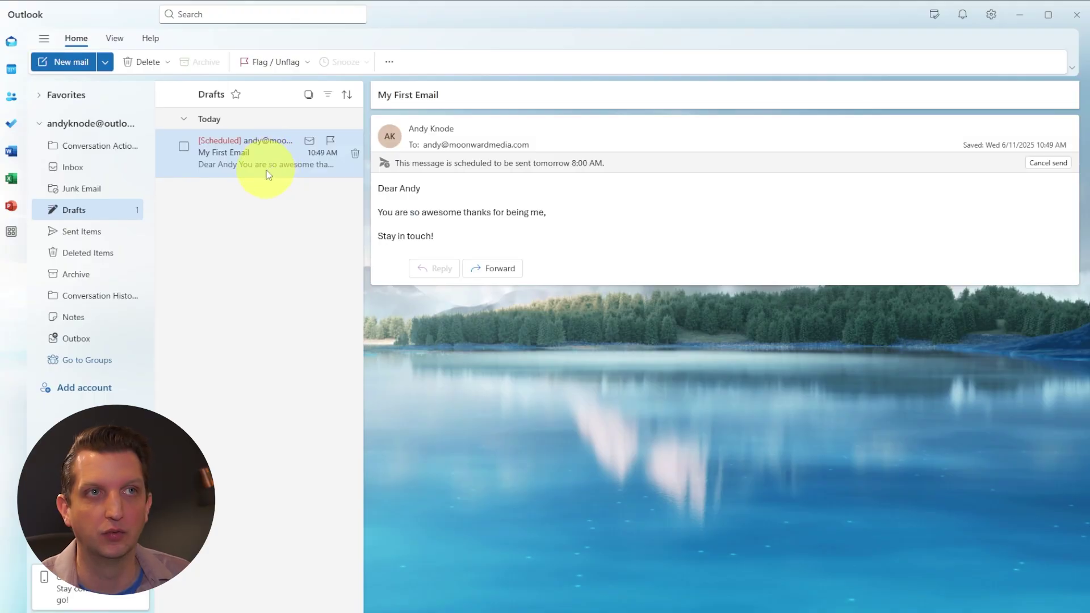
- In People, add and save a new contact with the person's first name, last name and e-mail address
left_click(11, 101)
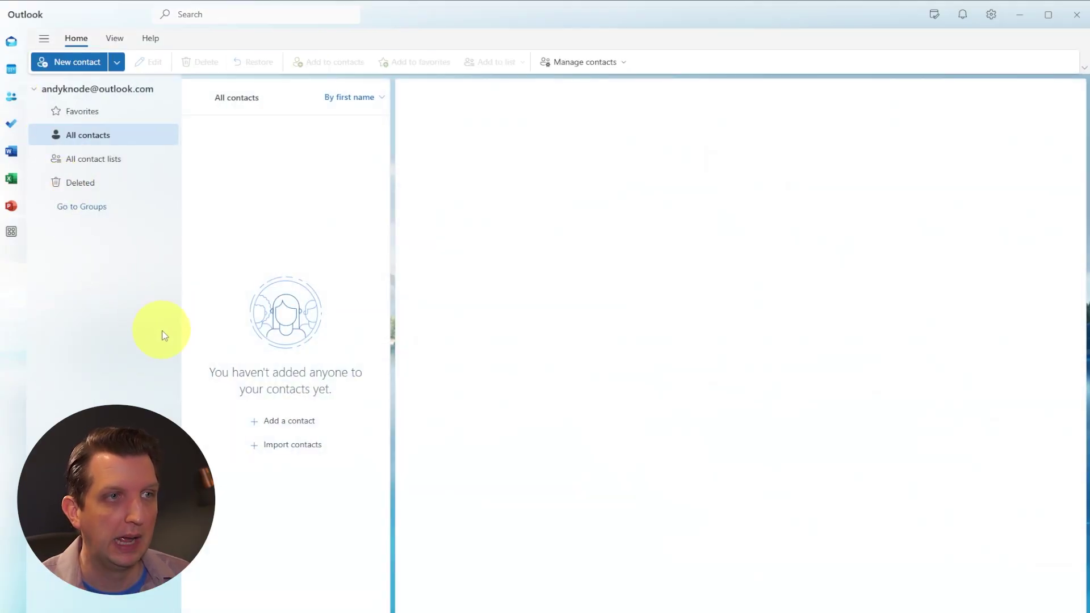
left_click(72, 66)
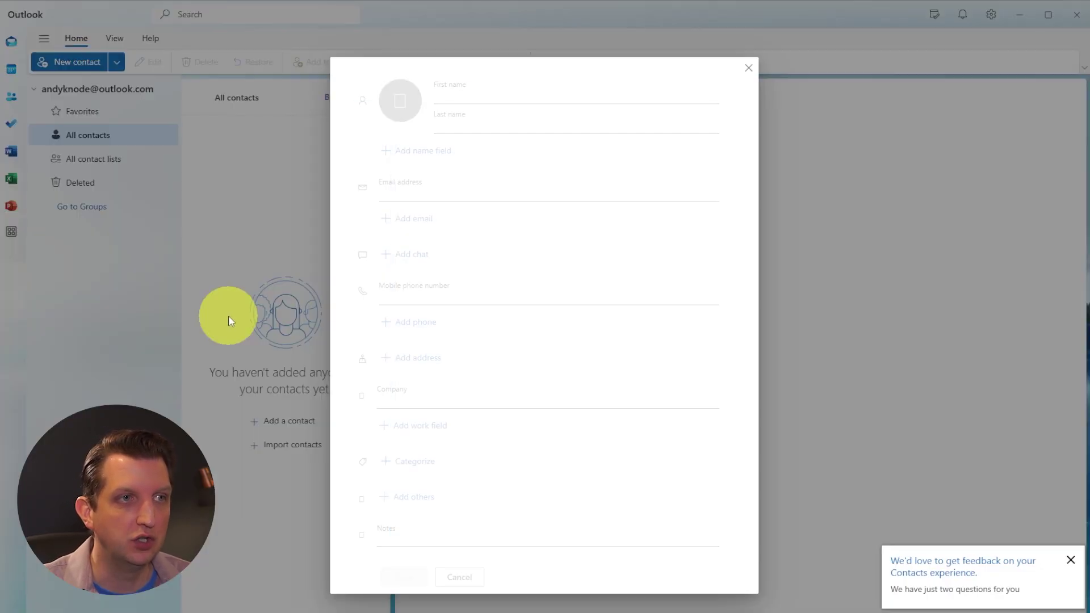
left_click(457, 97)
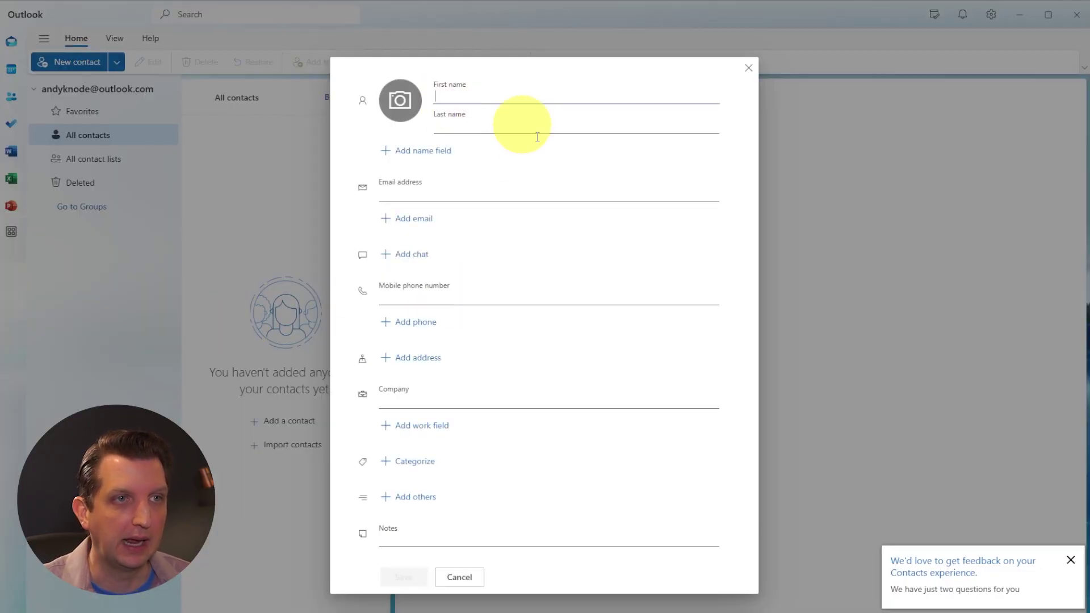
key("Tab")
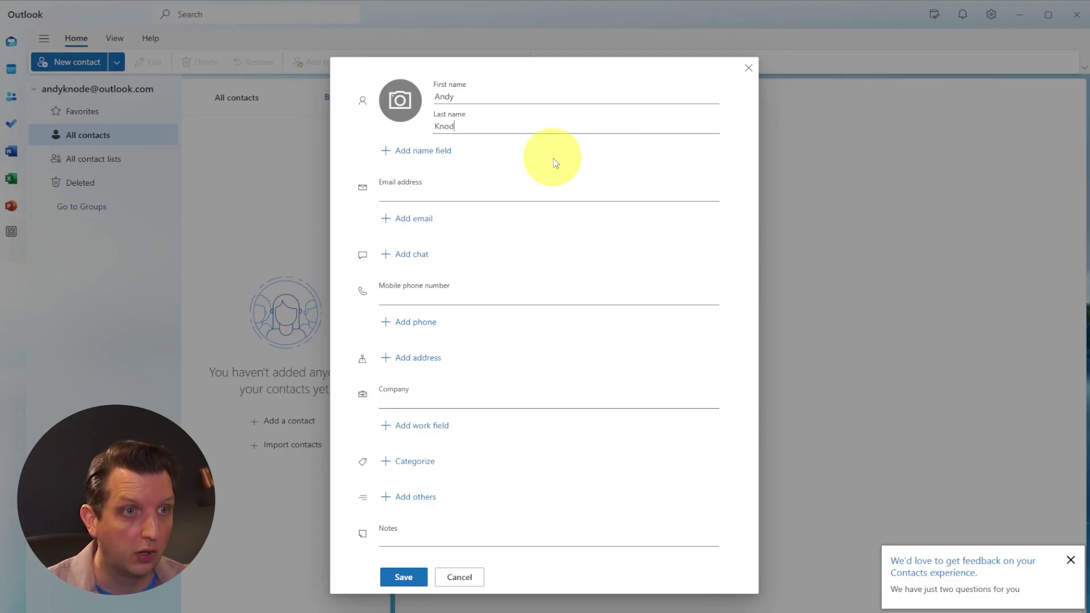
left_click(417, 198)
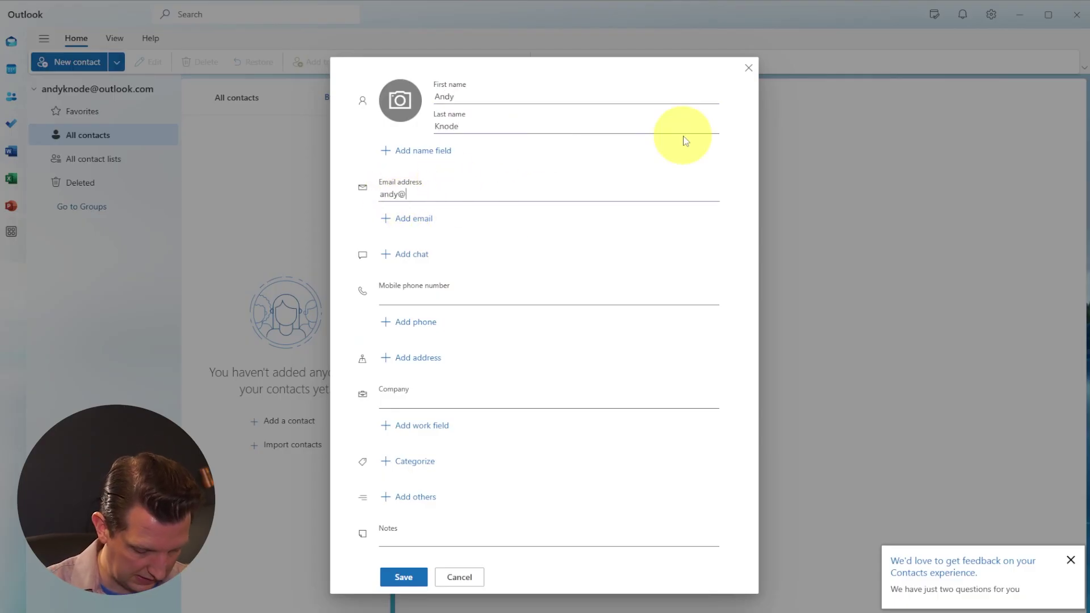
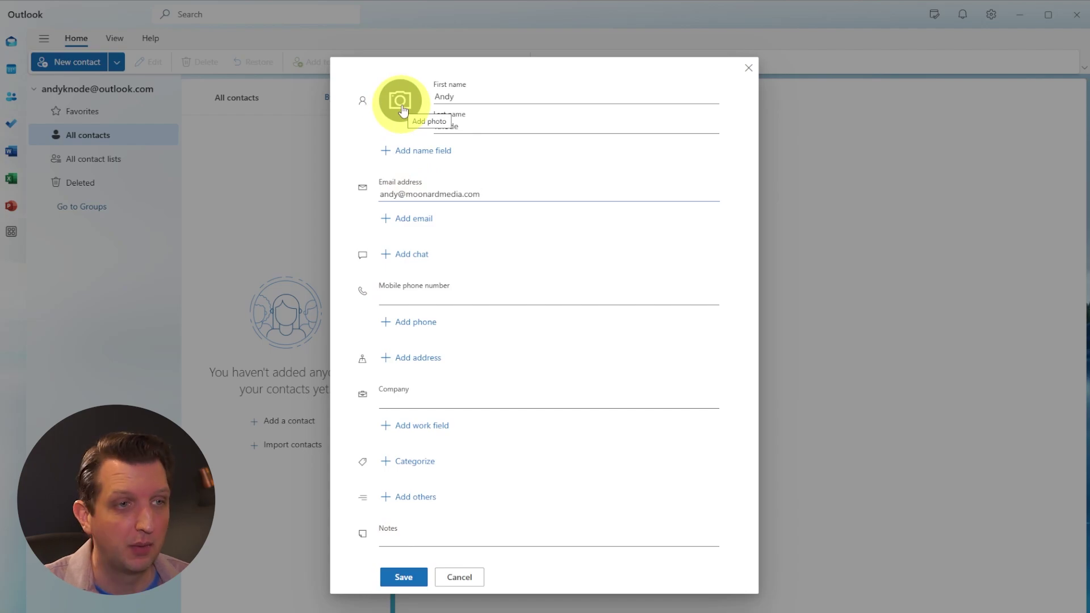
left_click(404, 577)
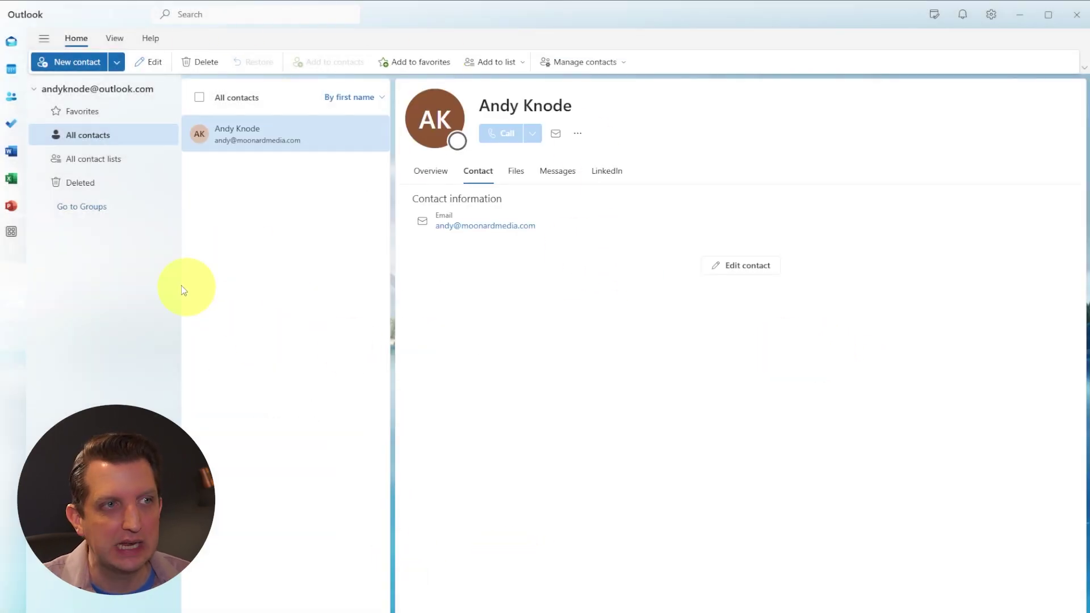
- Create a group named 'Work' and add the suggested person as a member
left_click(81, 213)
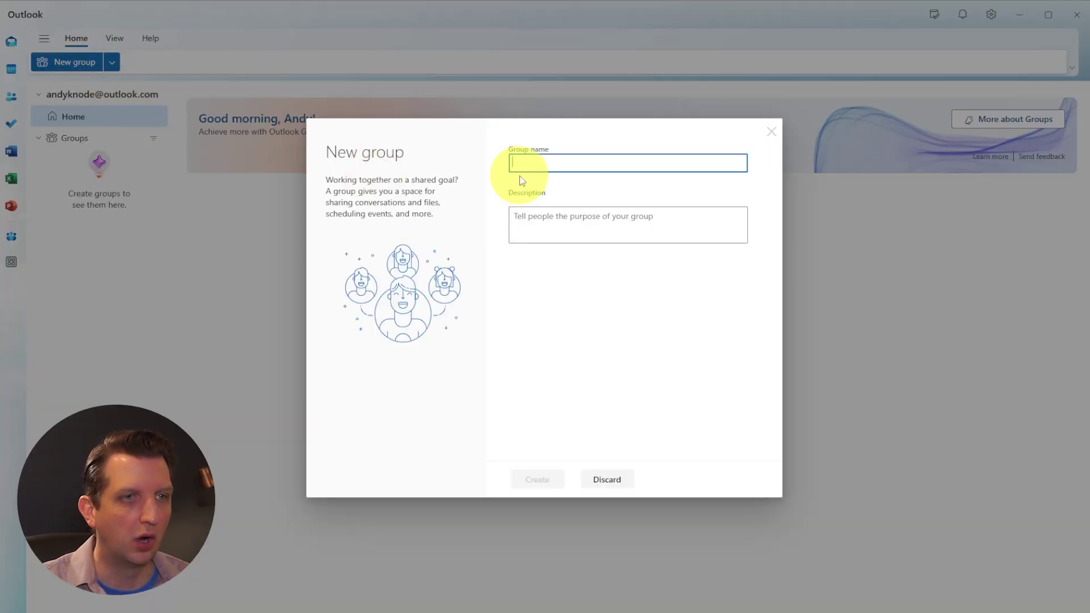
type("W")
type("ork")
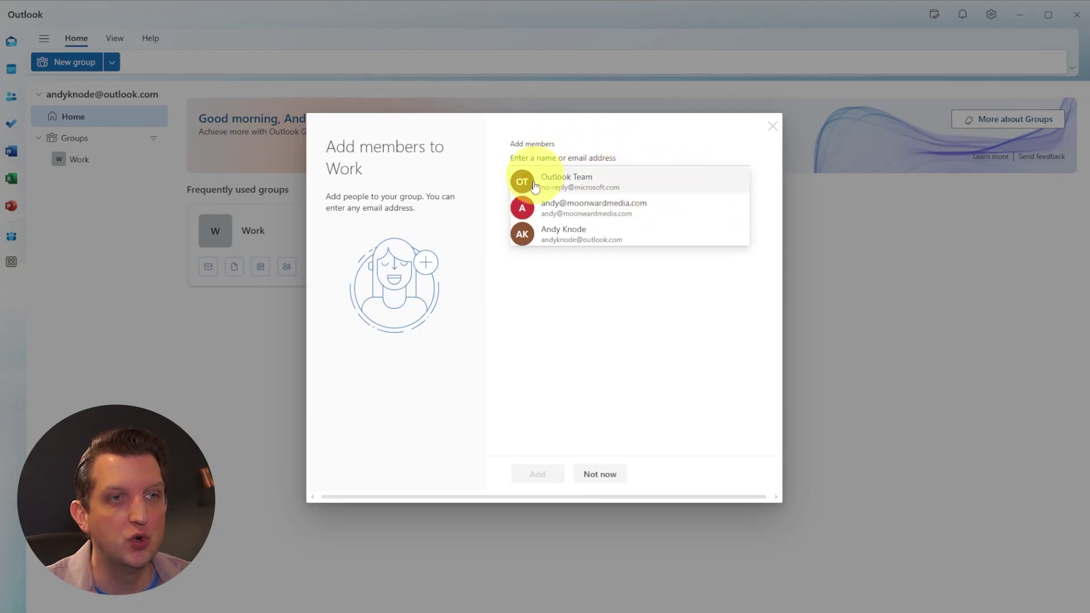
left_click(616, 208)
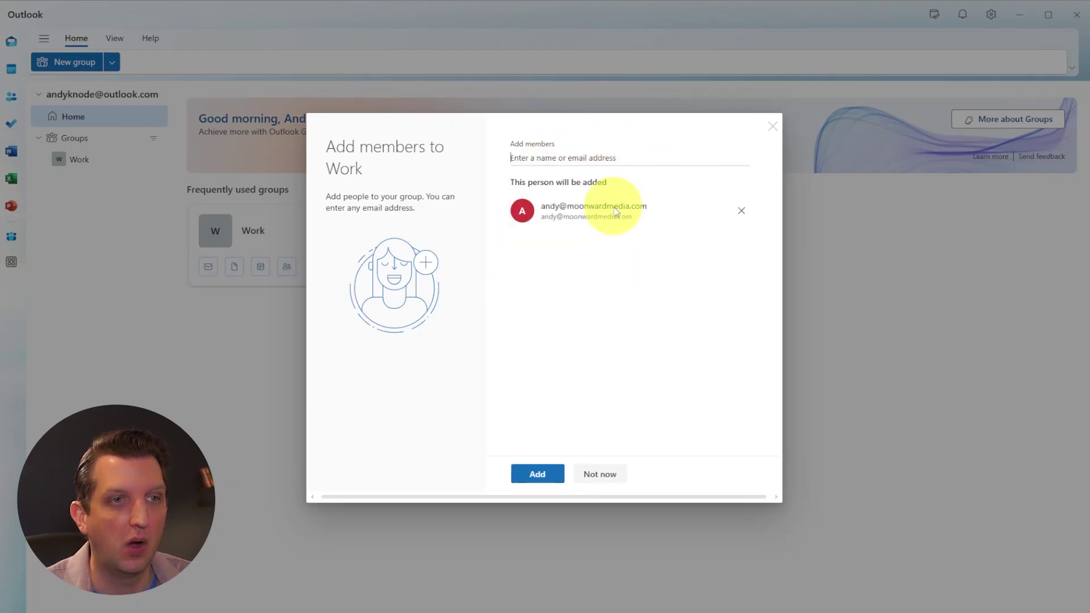
left_click(528, 474)
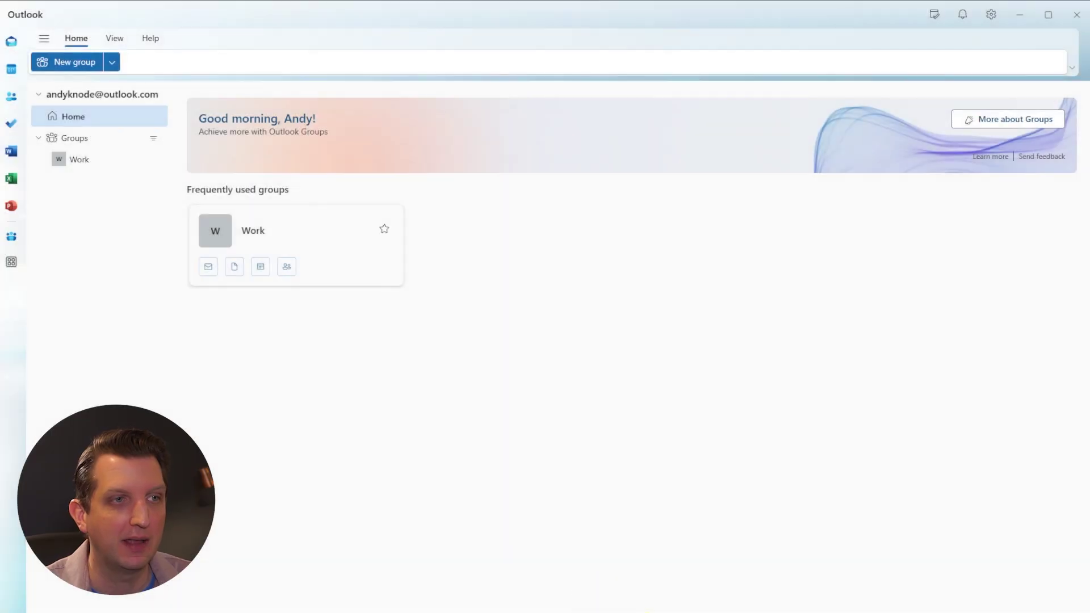
- Browse the Work group's email, files, events and members, then return to mail
left_click(252, 232)
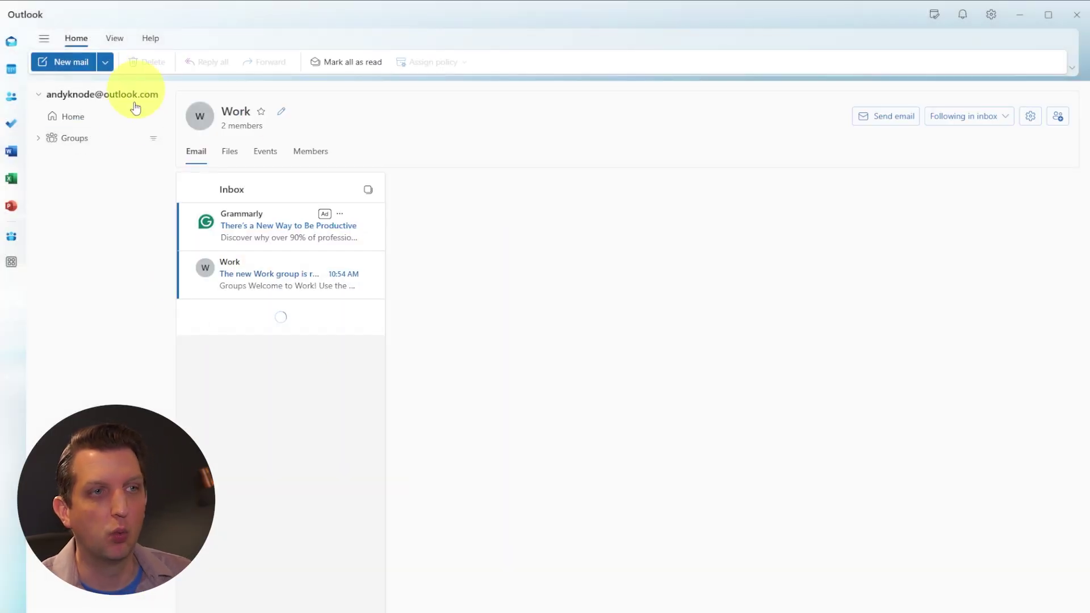
left_click(228, 237)
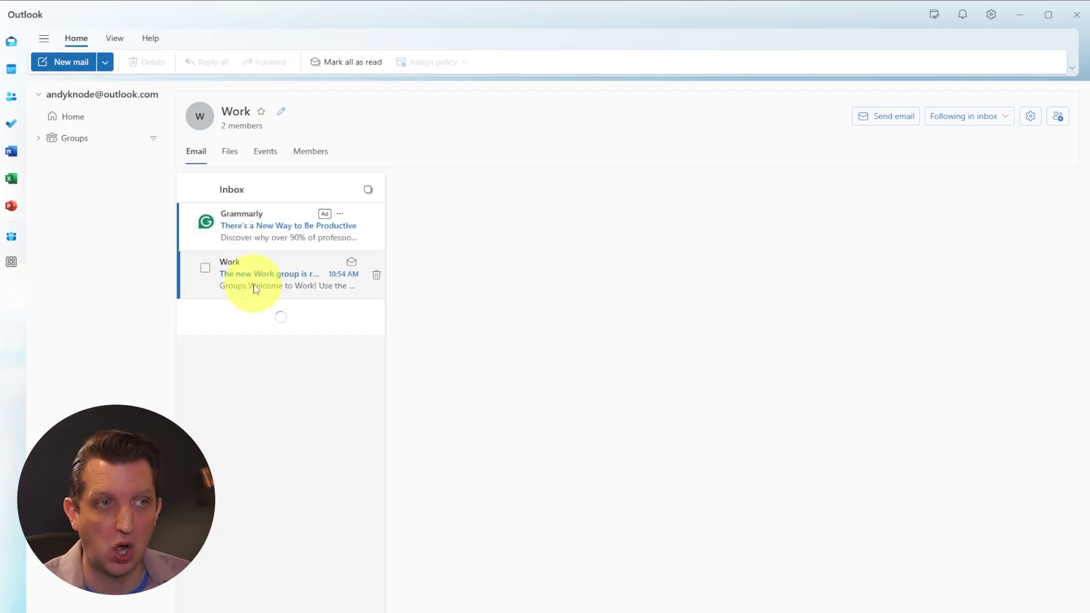
left_click(230, 153)
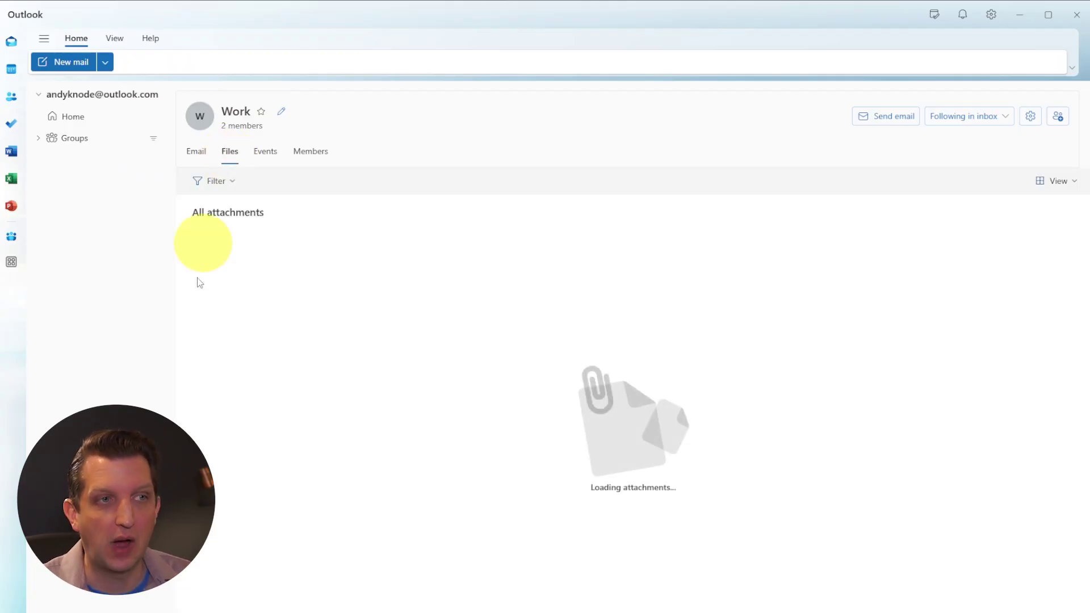
left_click(261, 161)
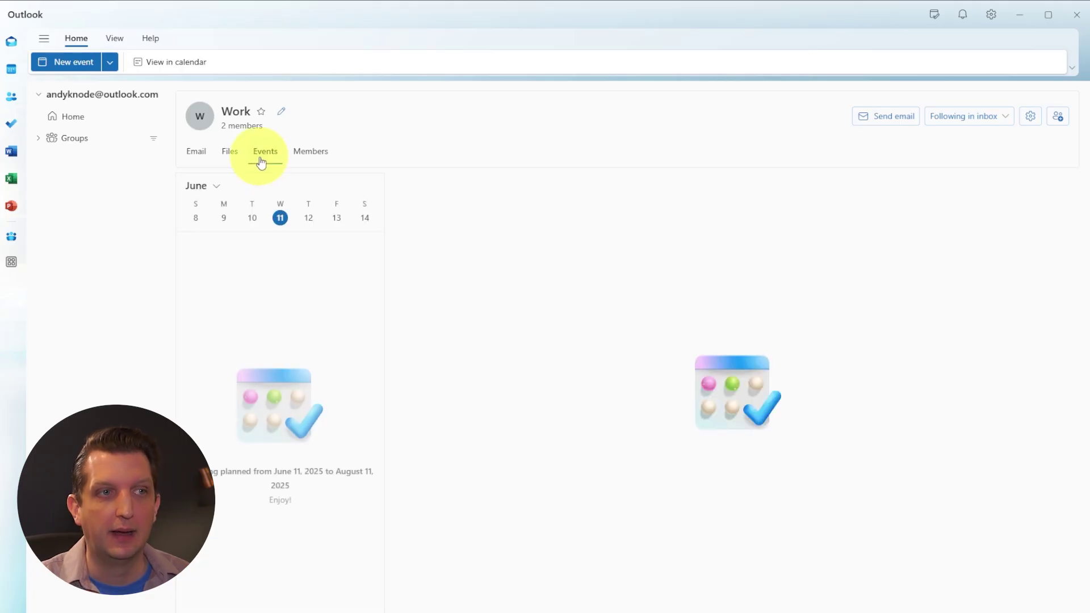
left_click(301, 163)
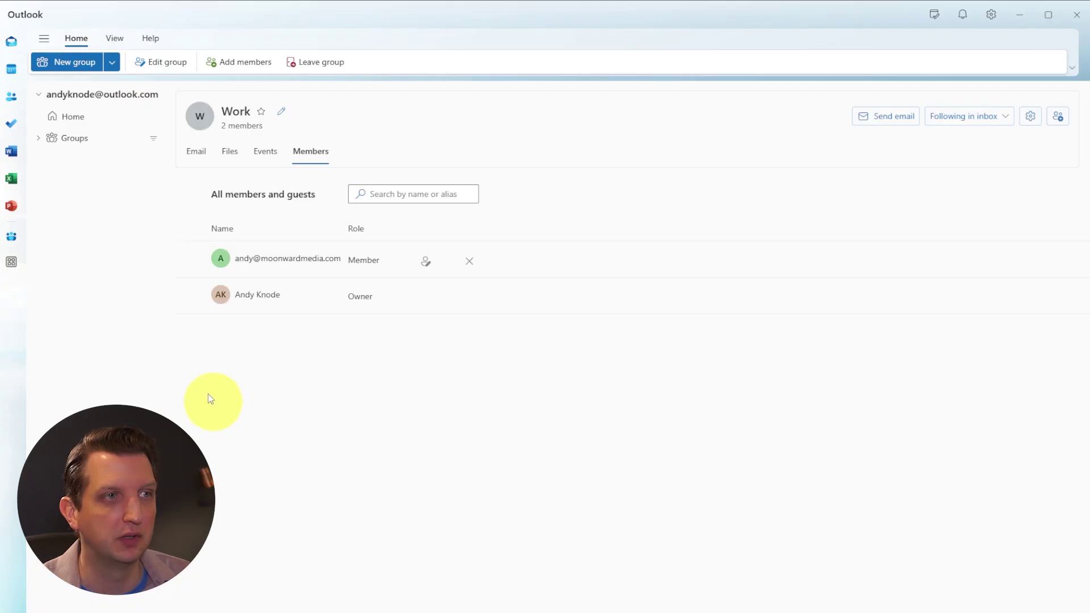
left_click(11, 44)
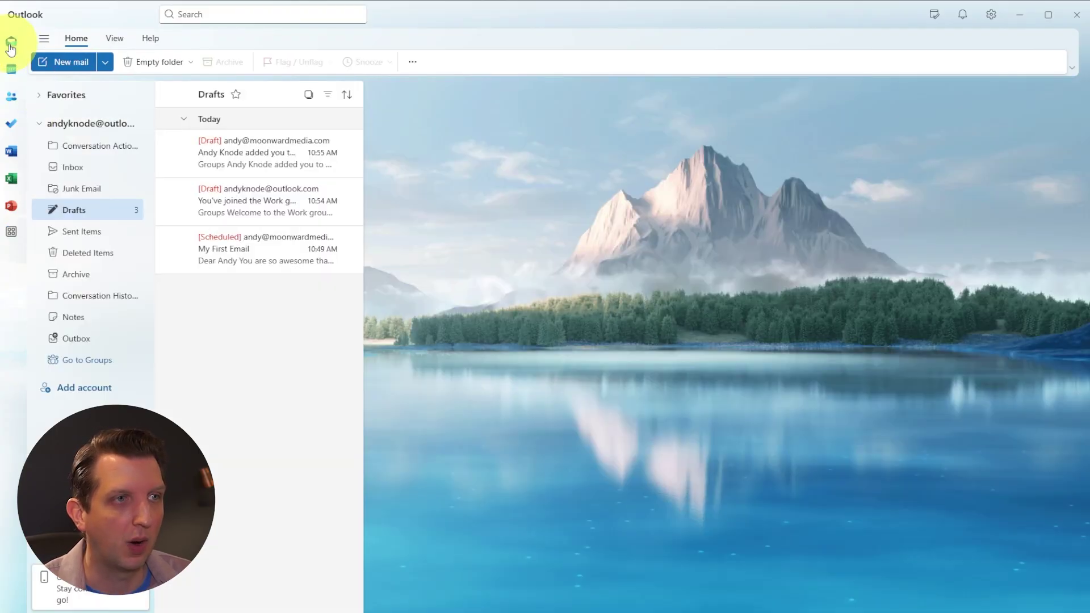
- Create a subfolder under the Inbox named 'Needs Attention'
left_click(80, 171)
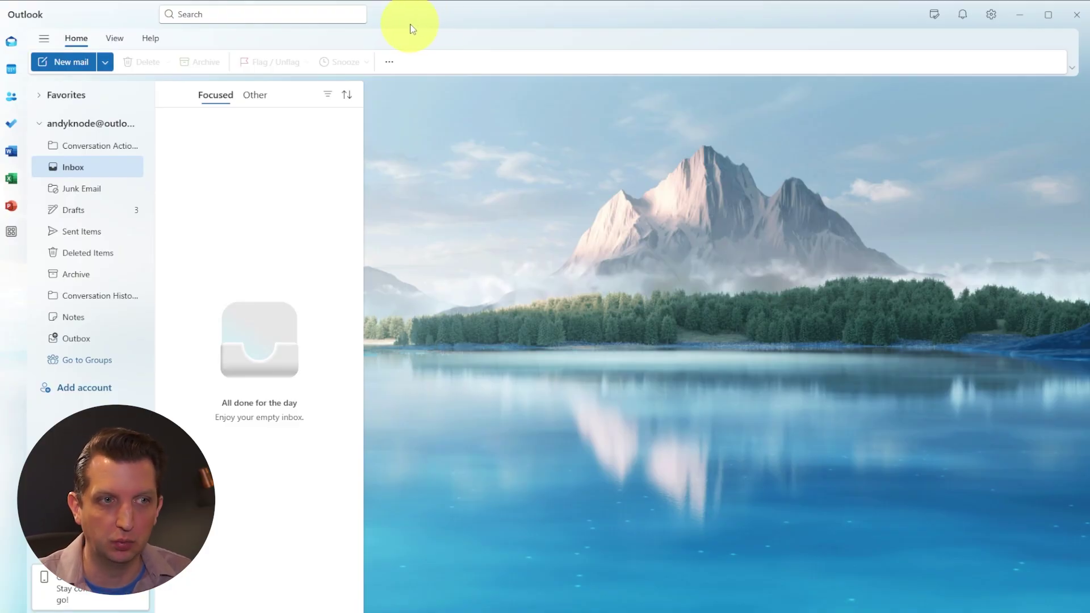
right_click(100, 176)
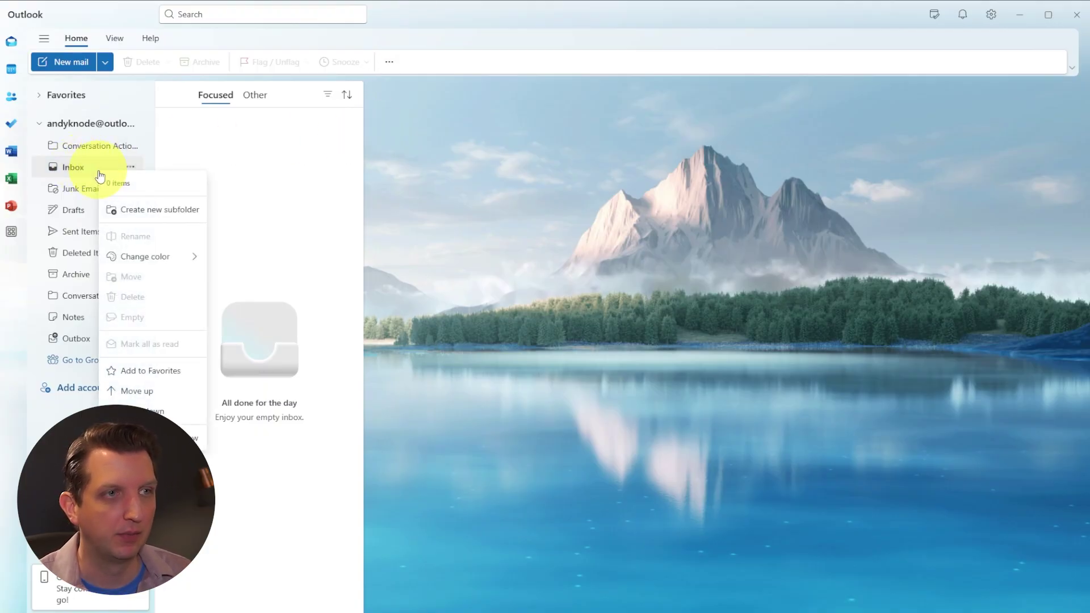
left_click(145, 211)
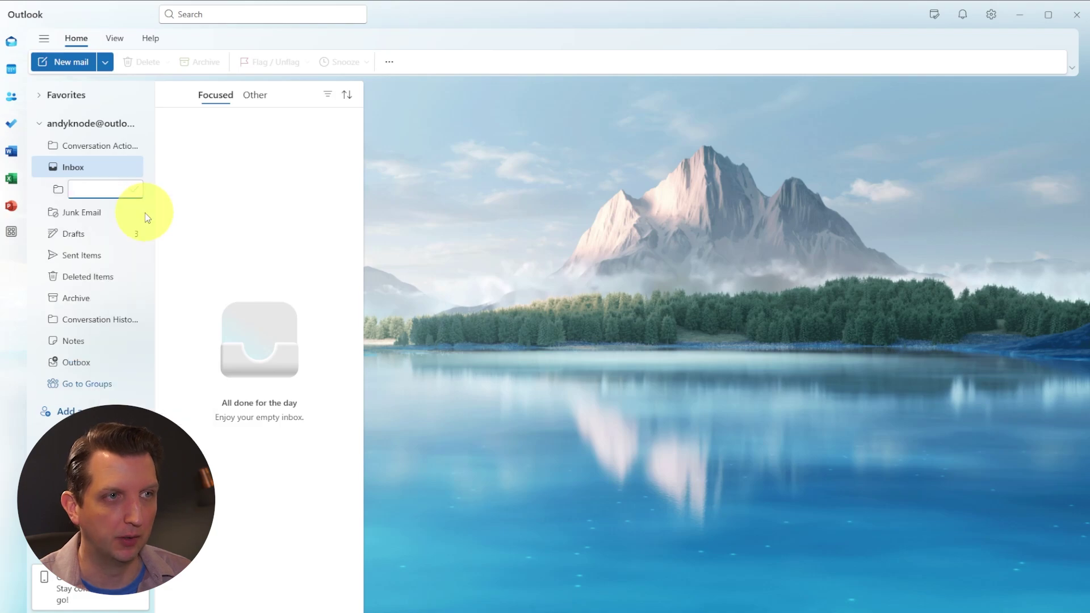
type("Needs Attention")
left_click_drag(81, 189, 115, 191)
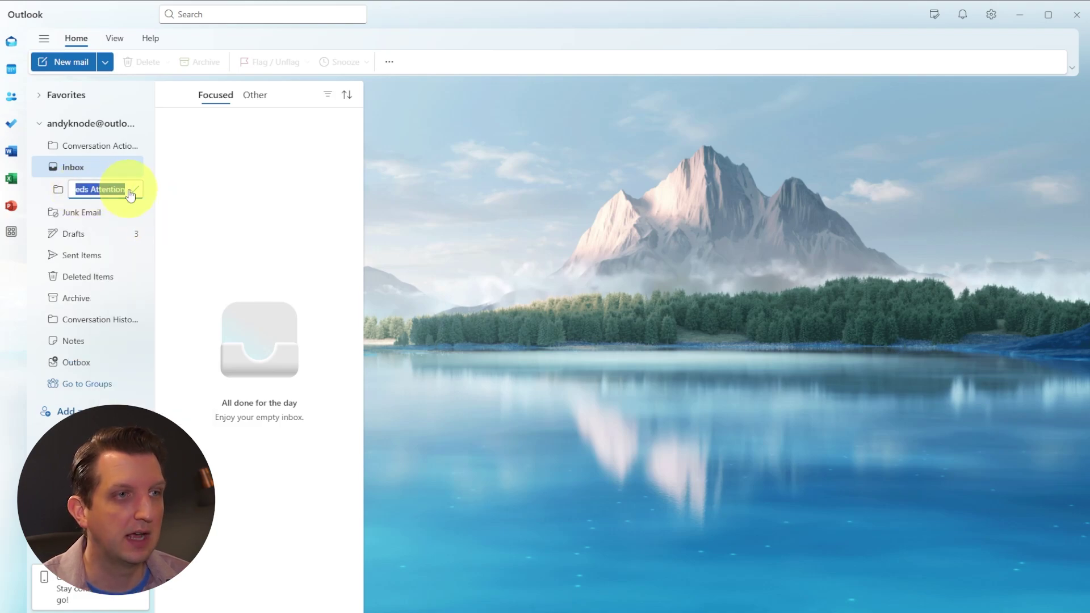
left_click(137, 193)
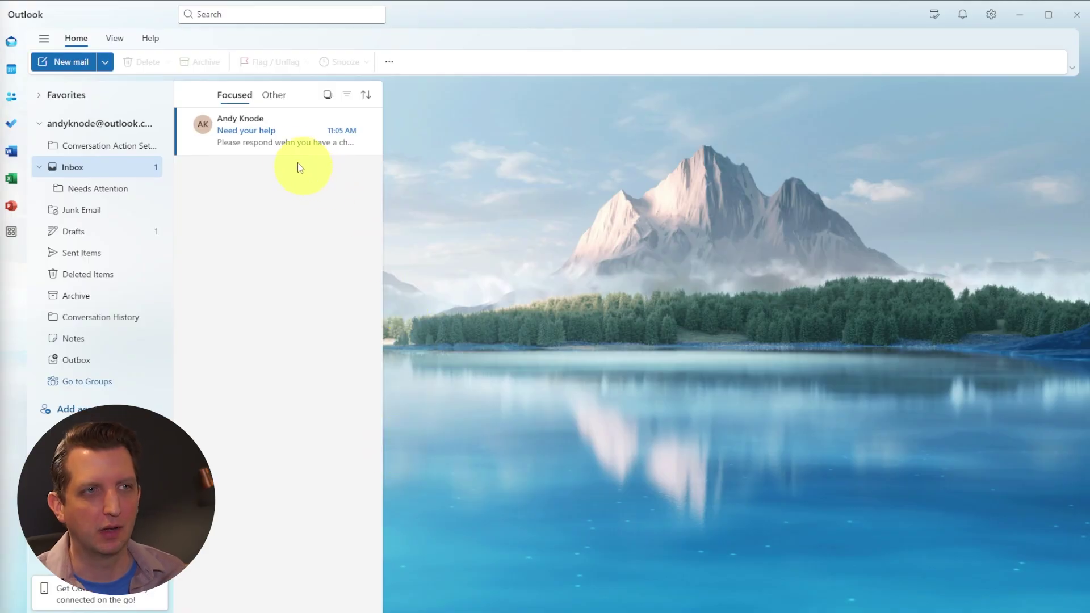
- Drag the 'Need your help' email into Needs Attention, check it there, then go back to the Inbox
left_click(286, 131)
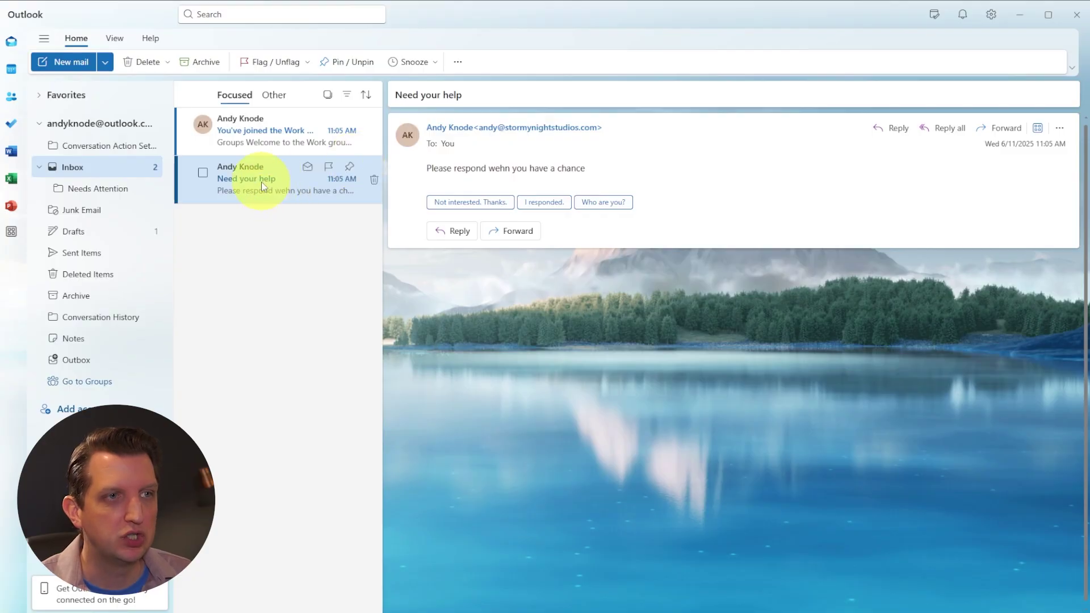
left_click_drag(246, 174, 105, 195)
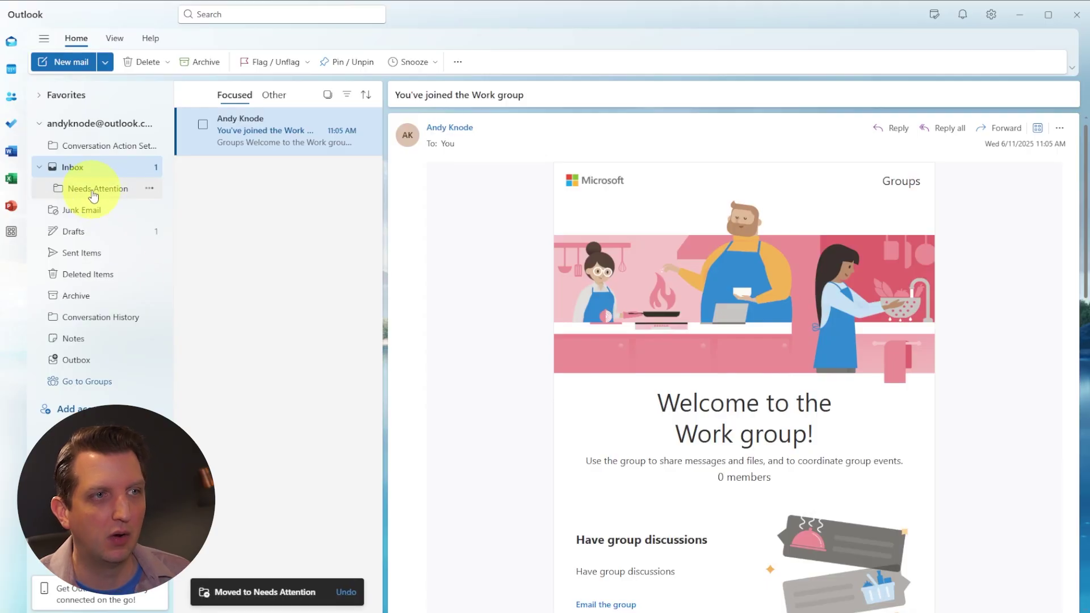
left_click(93, 191)
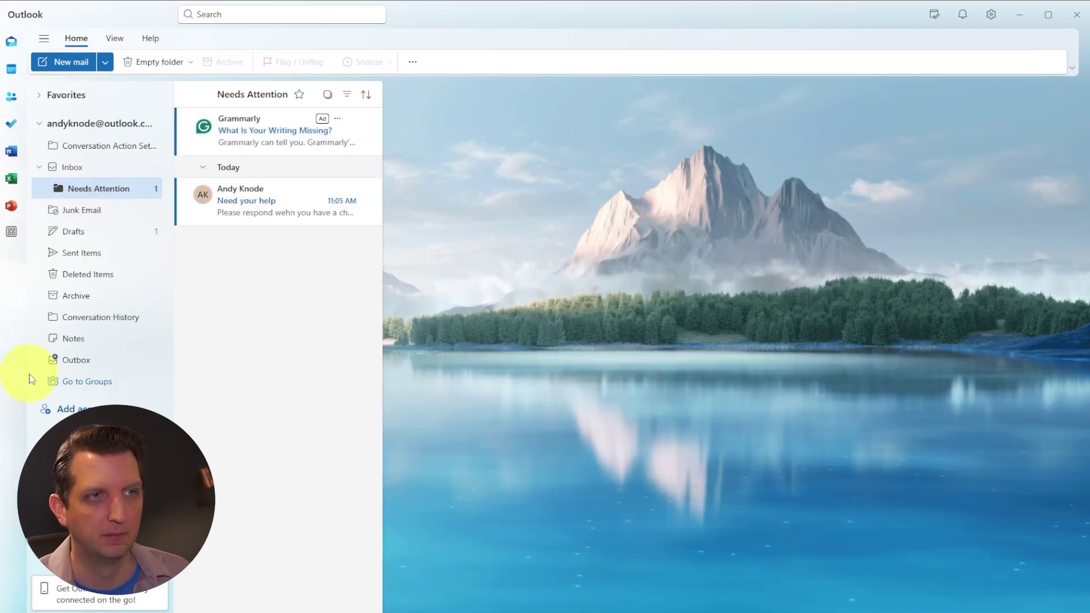
left_click(73, 167)
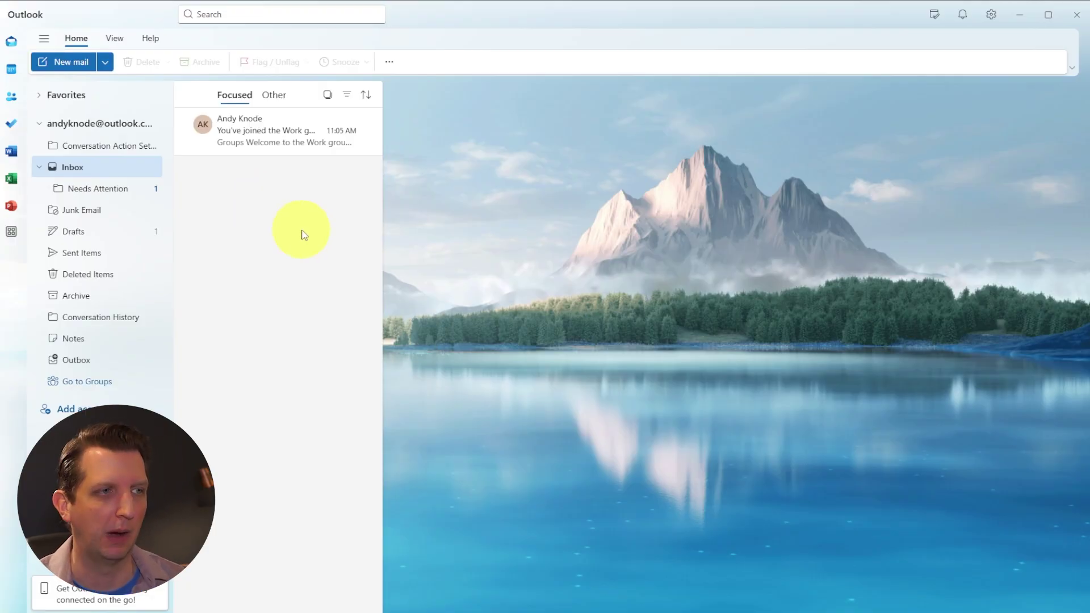
- Create and save a Movie Time event on Thursday, June 12 from 6:30 to 8:30 PM
left_click(13, 70)
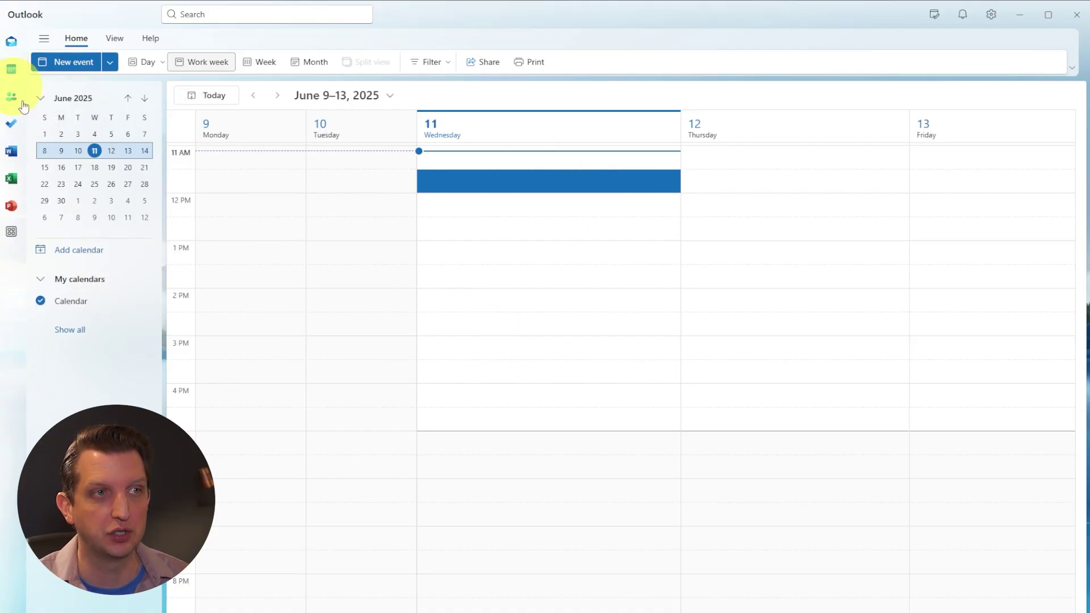
left_click(73, 63)
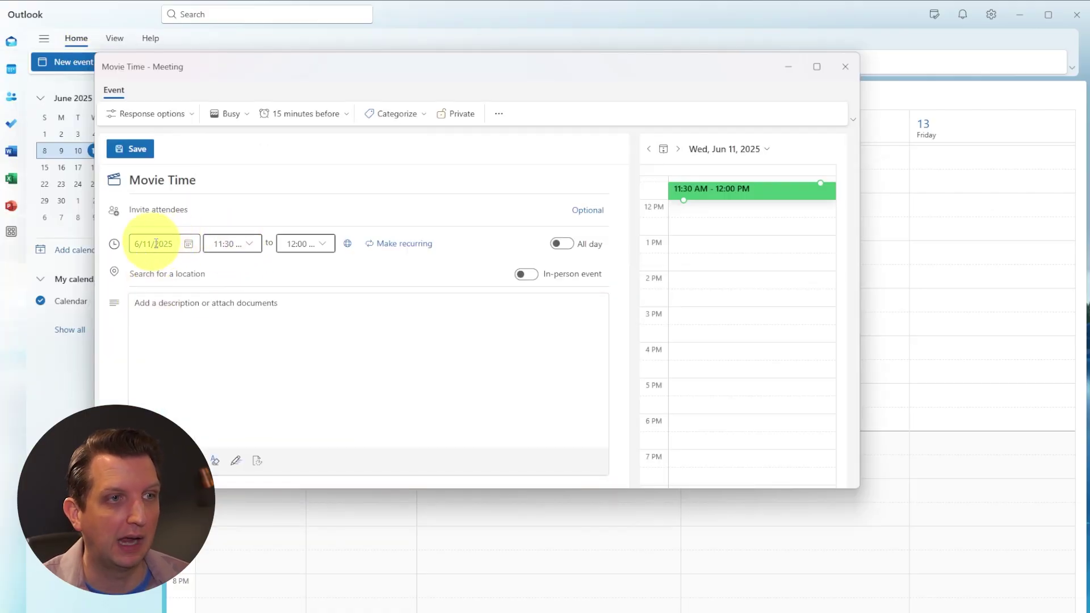
left_click(189, 244)
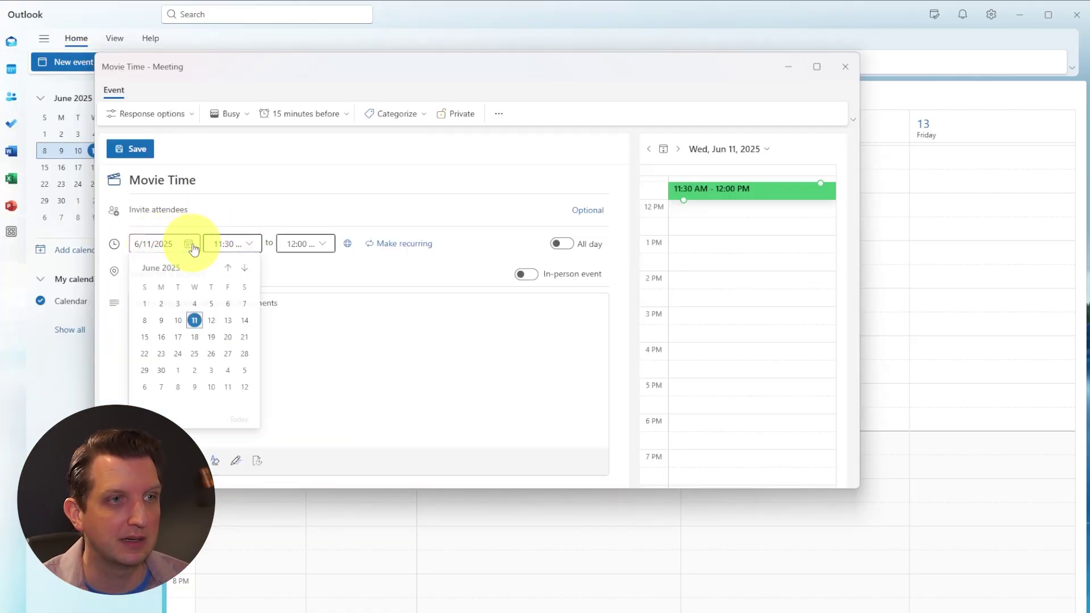
left_click(213, 317)
left_click(245, 252)
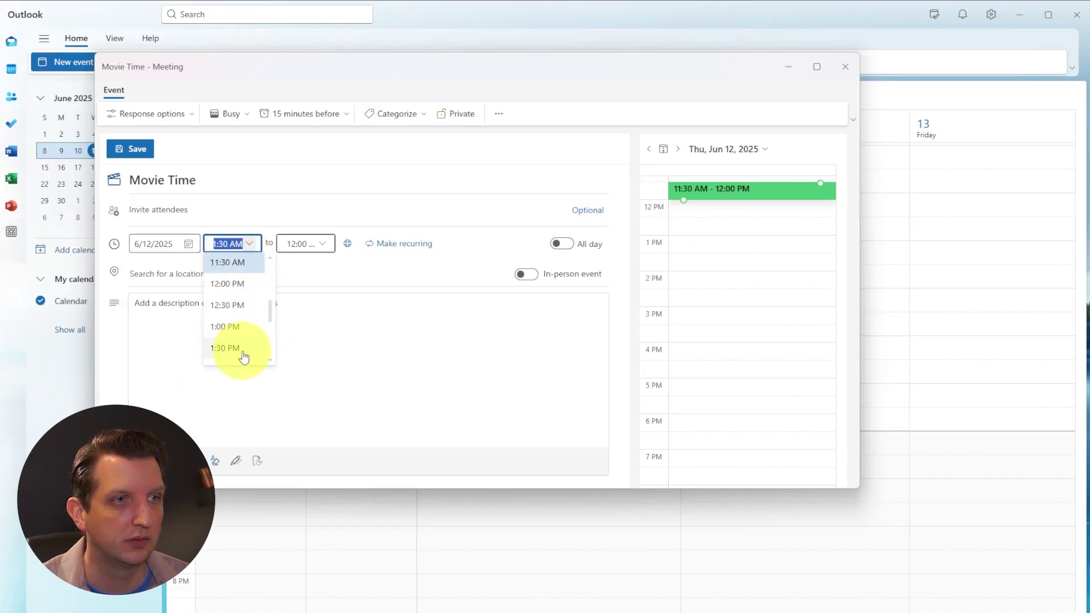
scroll(243, 335, "down", 5)
left_click(236, 324)
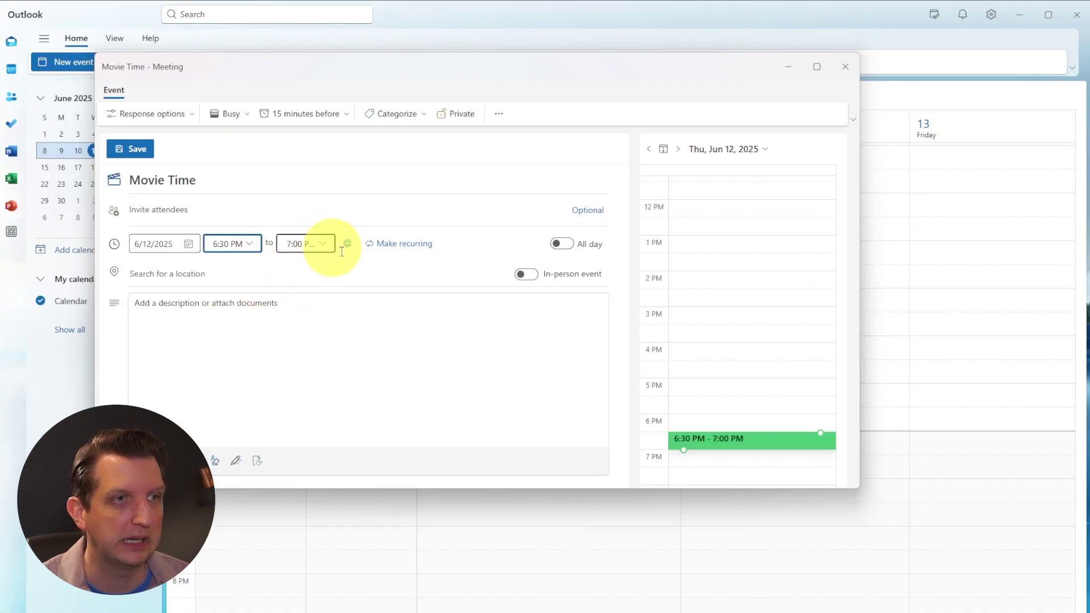
left_click(306, 243)
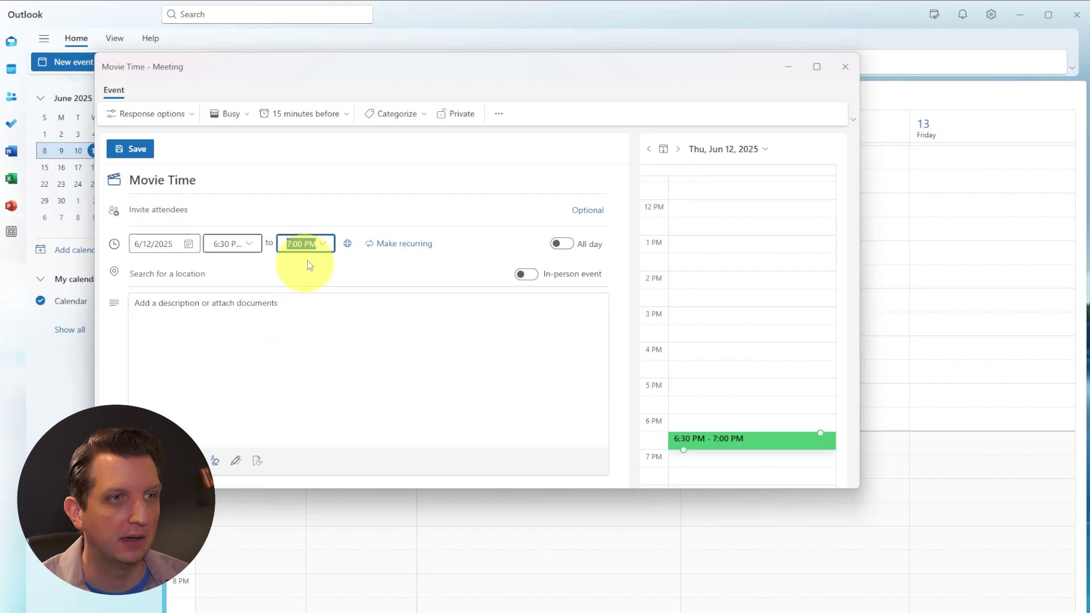
left_click(321, 318)
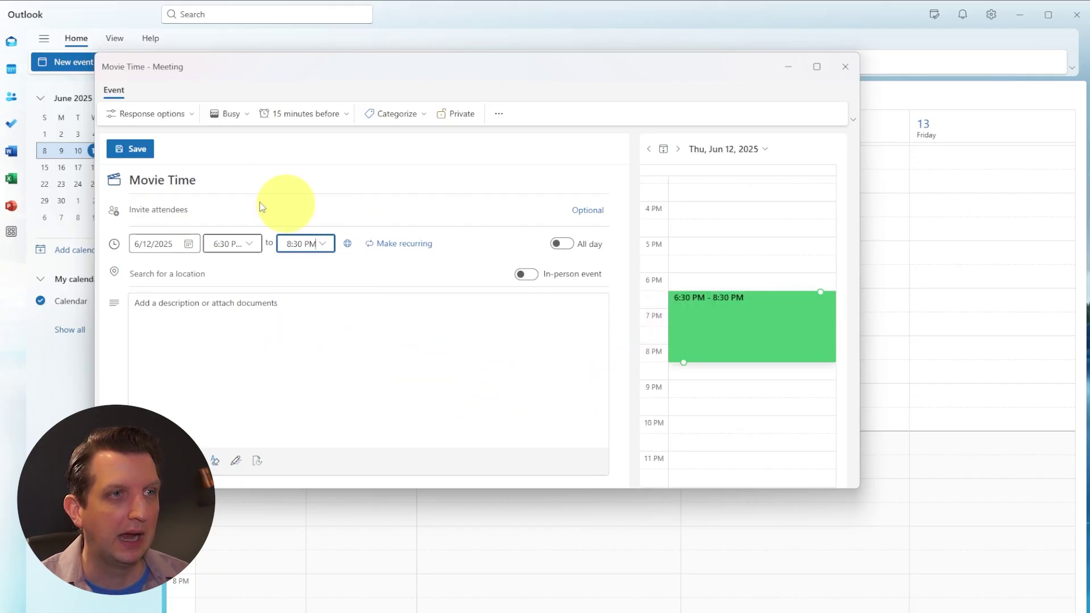
left_click(130, 150)
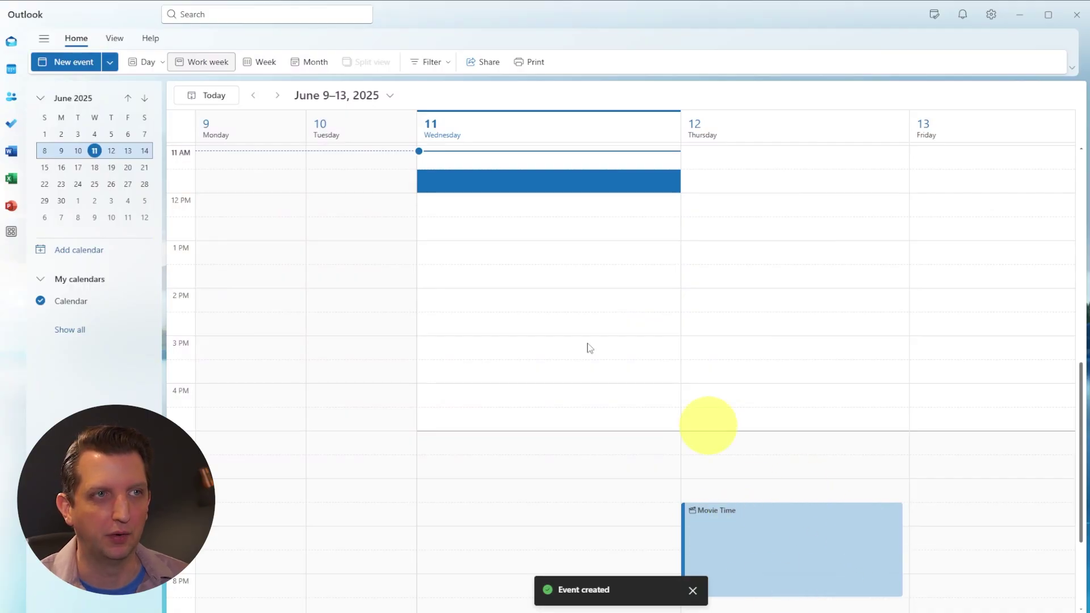
- Show the calendar by month, view the event's details, and open the My Day pane
left_click(298, 63)
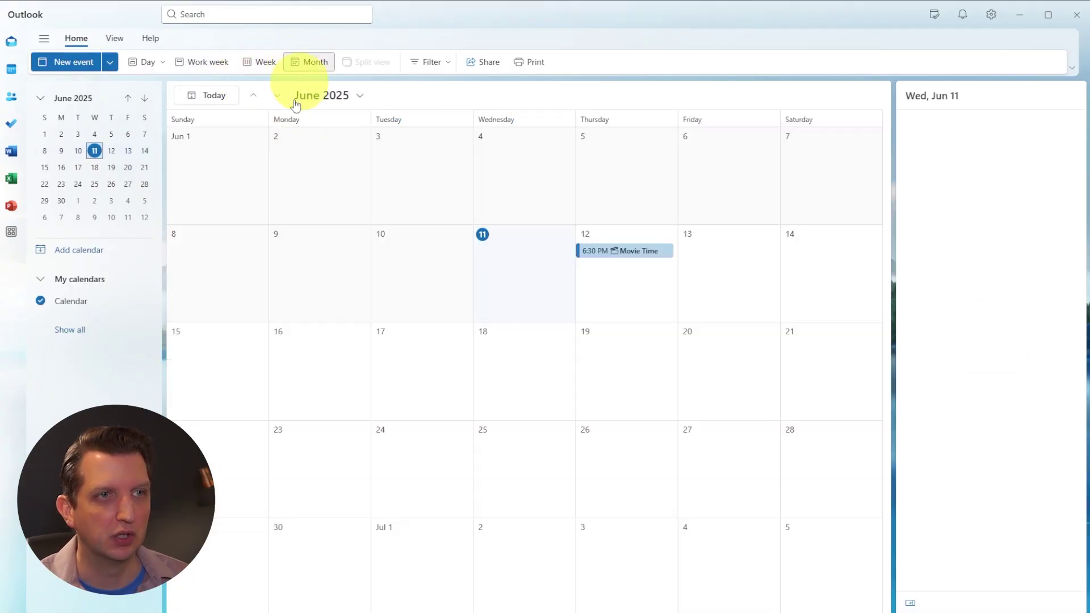
left_click(632, 254)
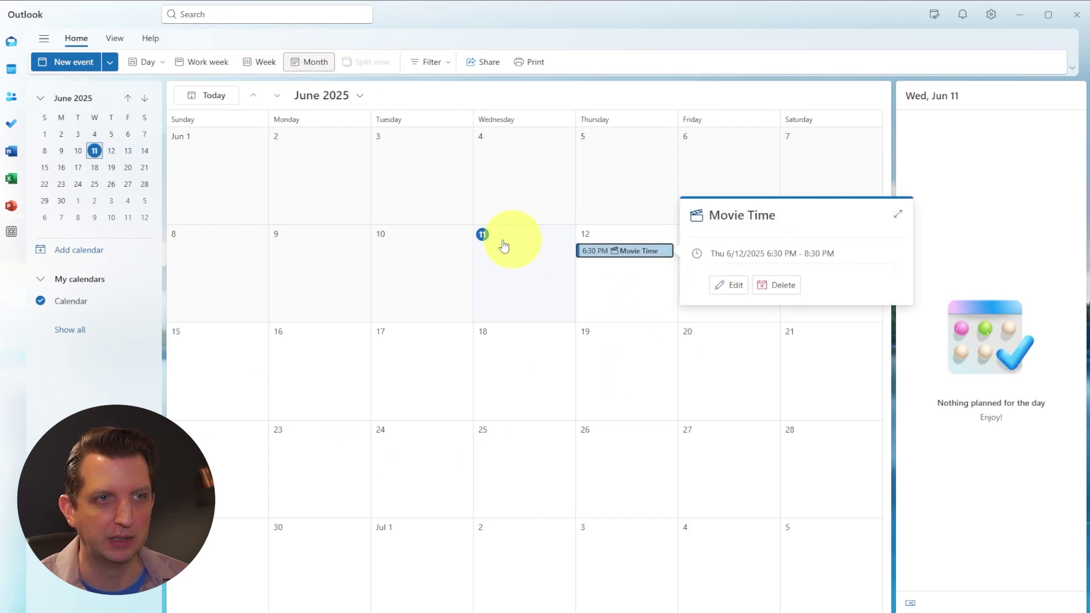
left_click(625, 374)
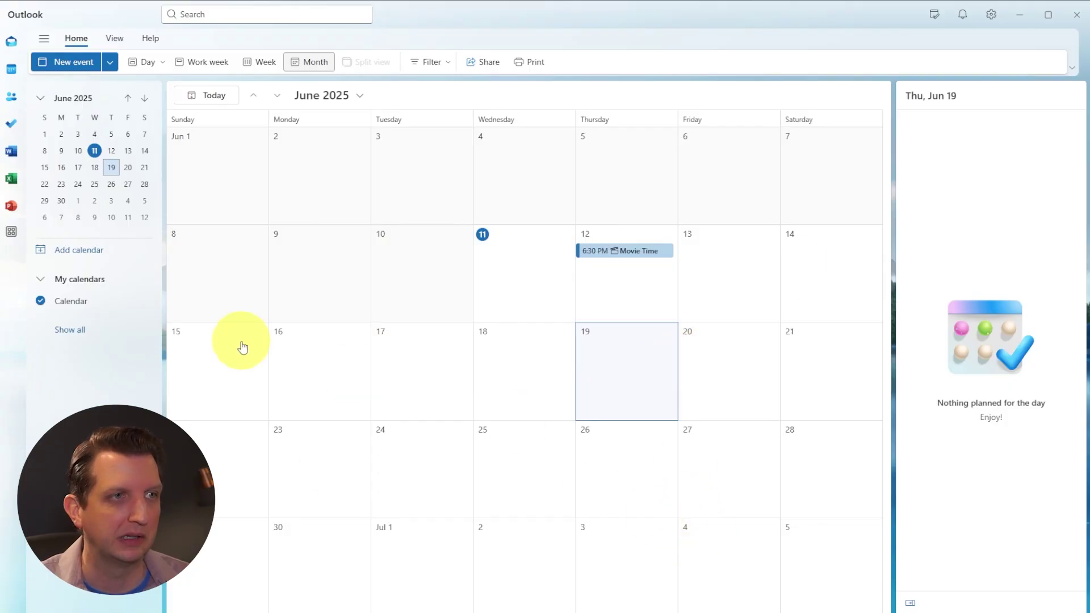
left_click(14, 132)
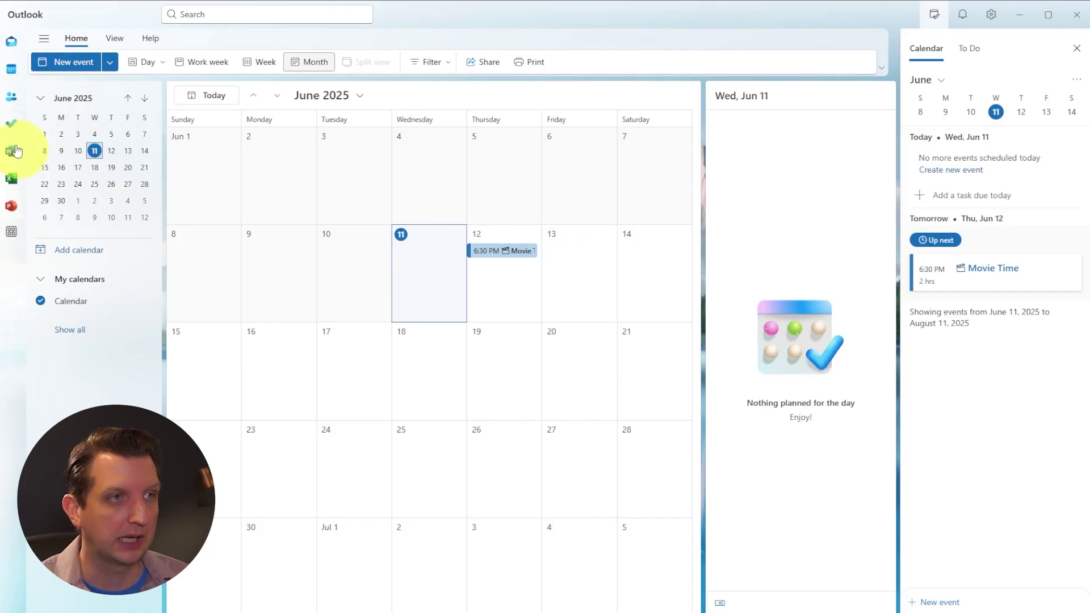
- Add 'Buy cat food' as a new To Do task, then return to Mail
left_click(12, 125)
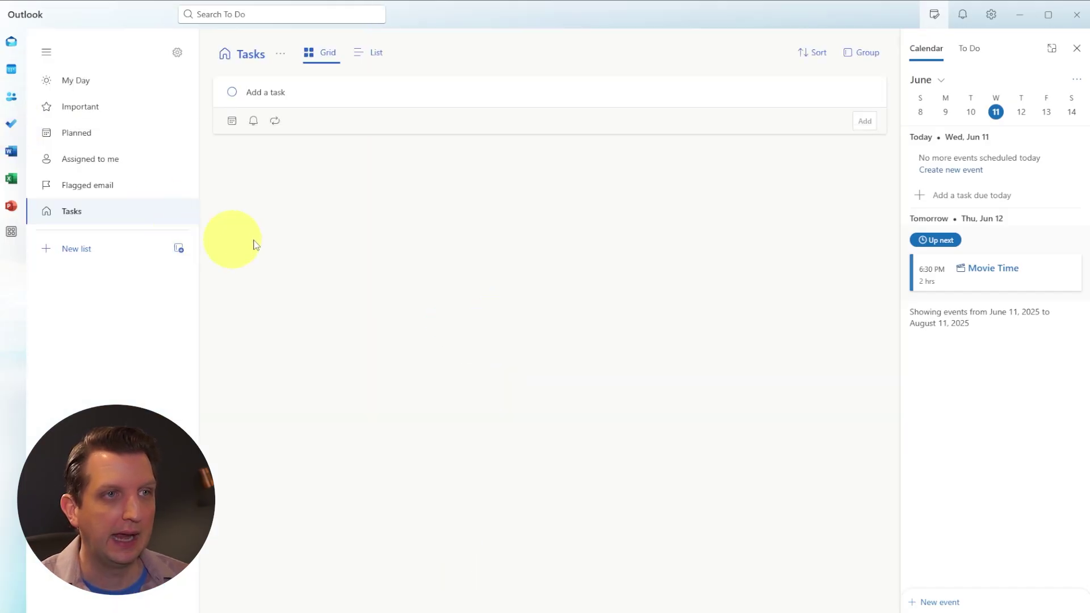
left_click(277, 85)
type("Buy cat food")
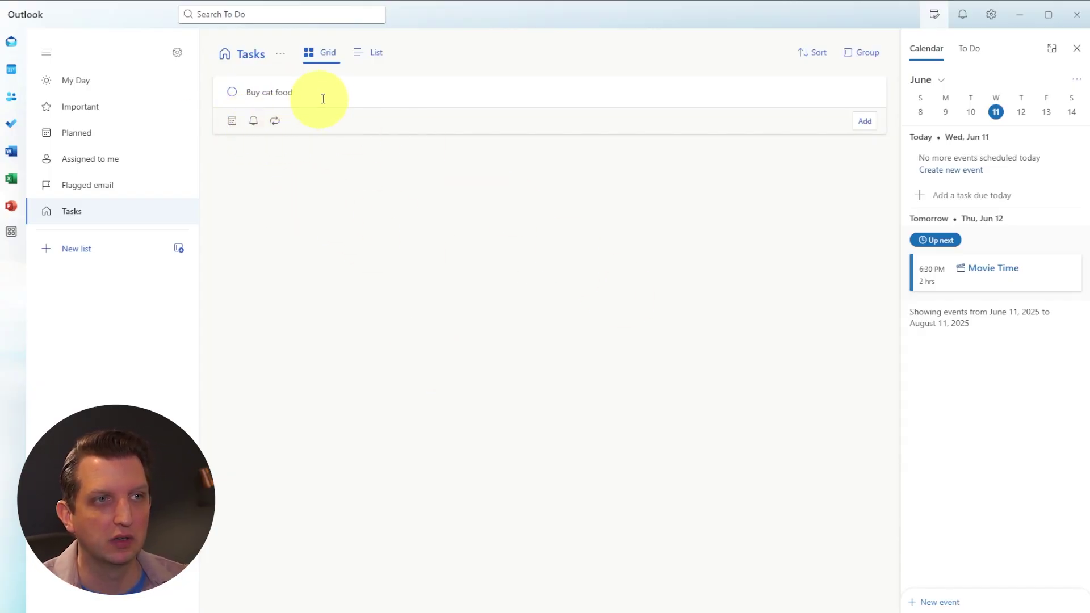
key("Return")
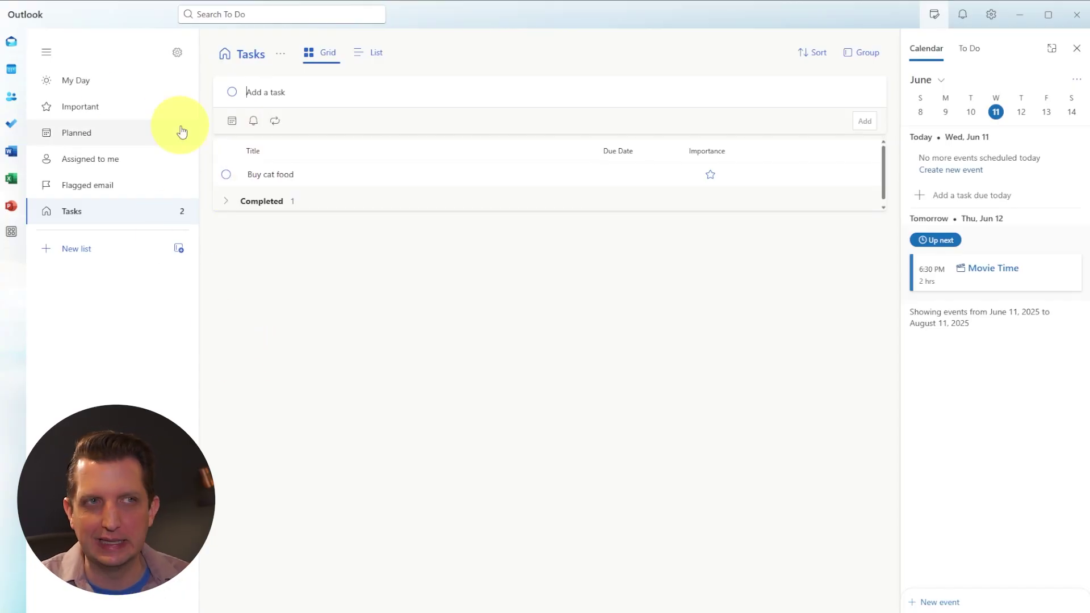
left_click(11, 42)
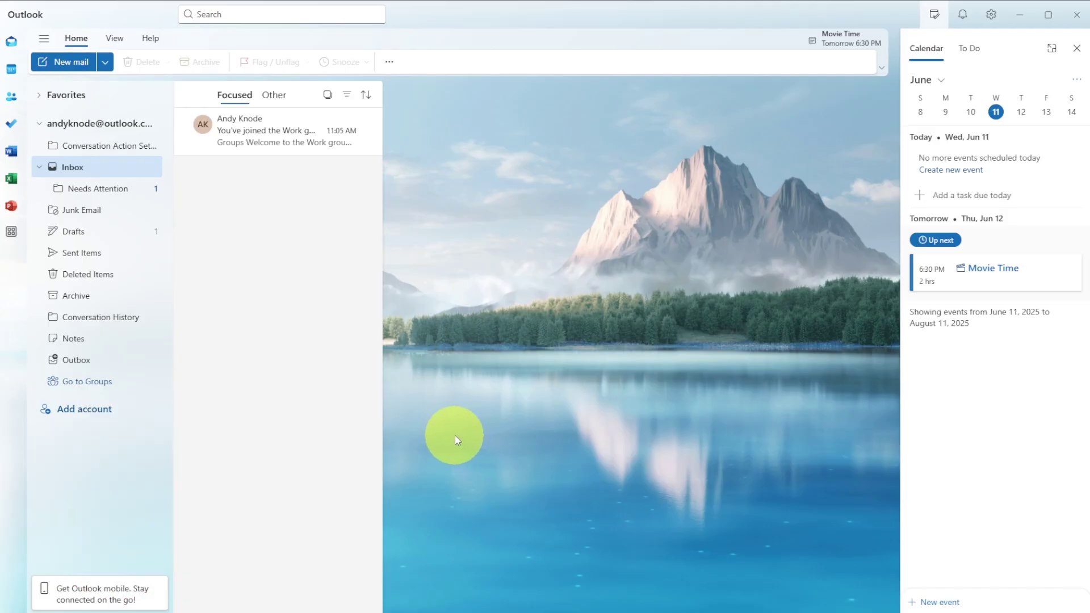
- Add the suggested Gmail address as a new account and agree to sync it
left_click(66, 411)
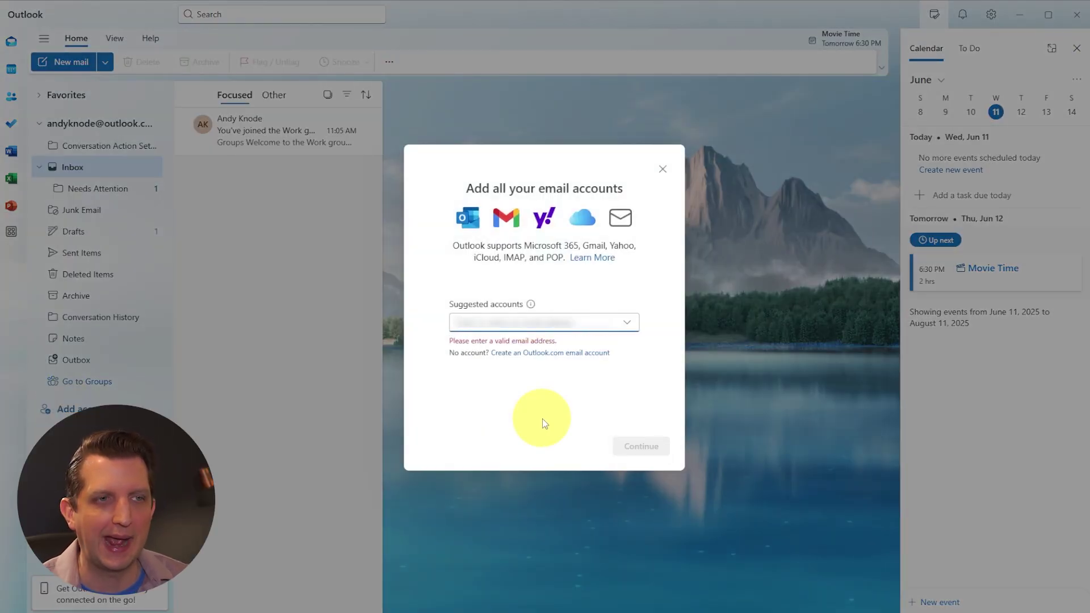
key("Down")
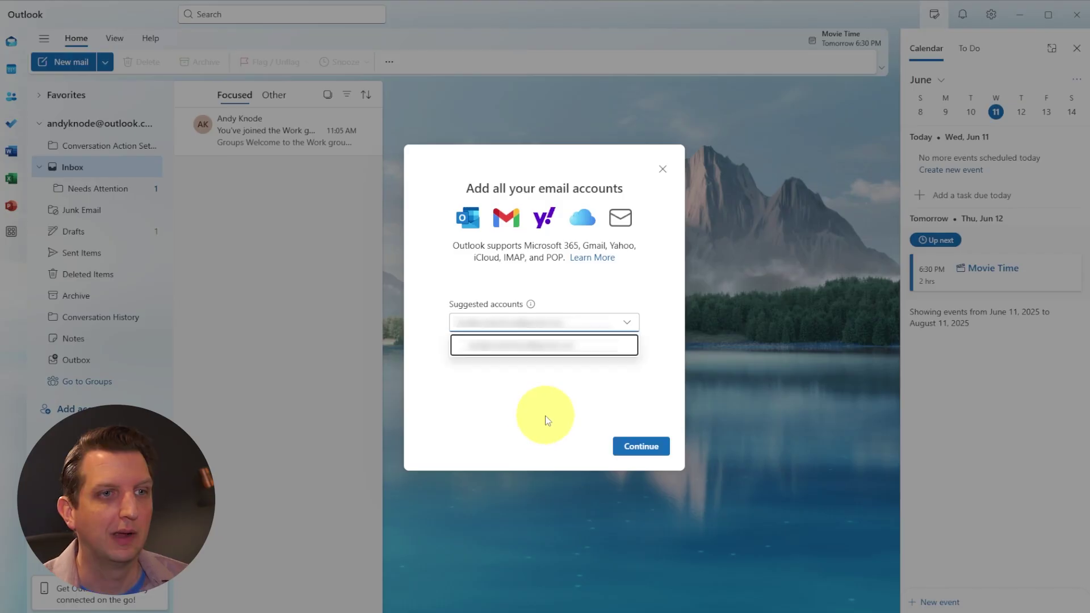
left_click(642, 447)
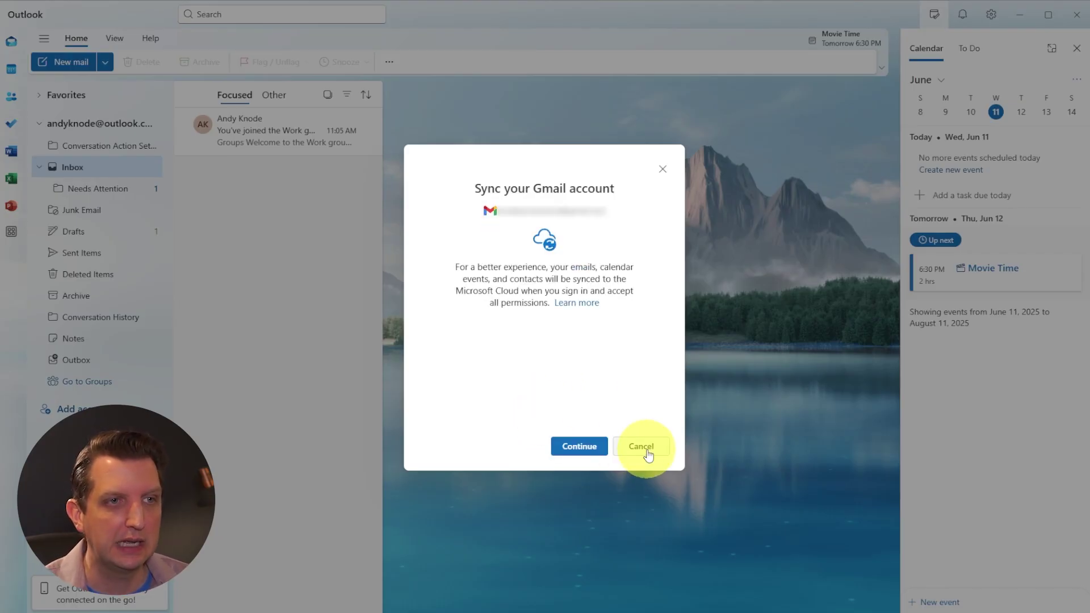
left_click(574, 448)
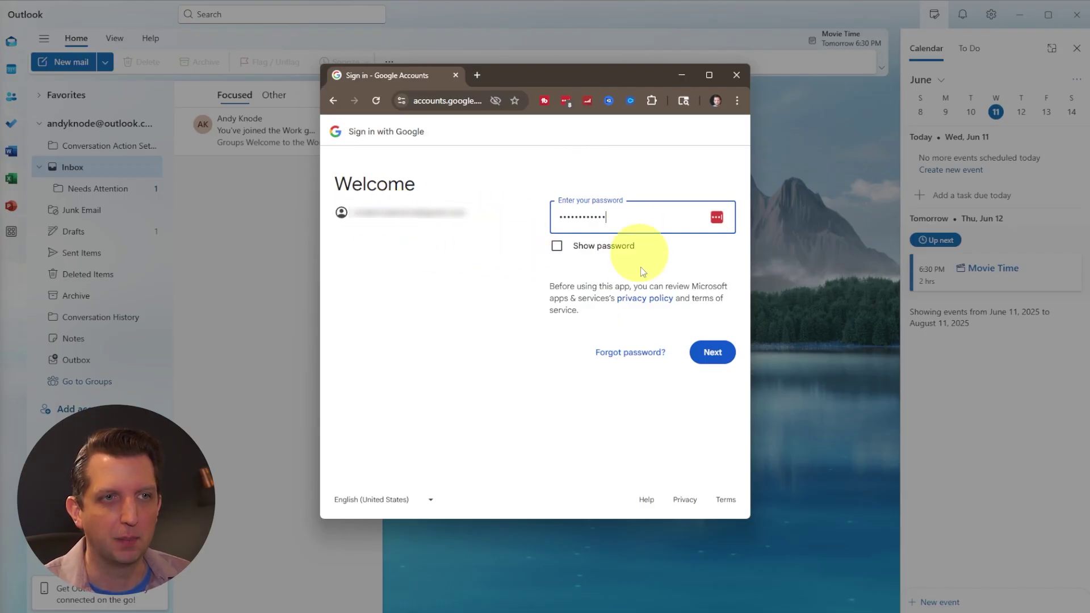
- Sign in with the Google password and verification code, then grant Microsoft all requested access
left_click(713, 353)
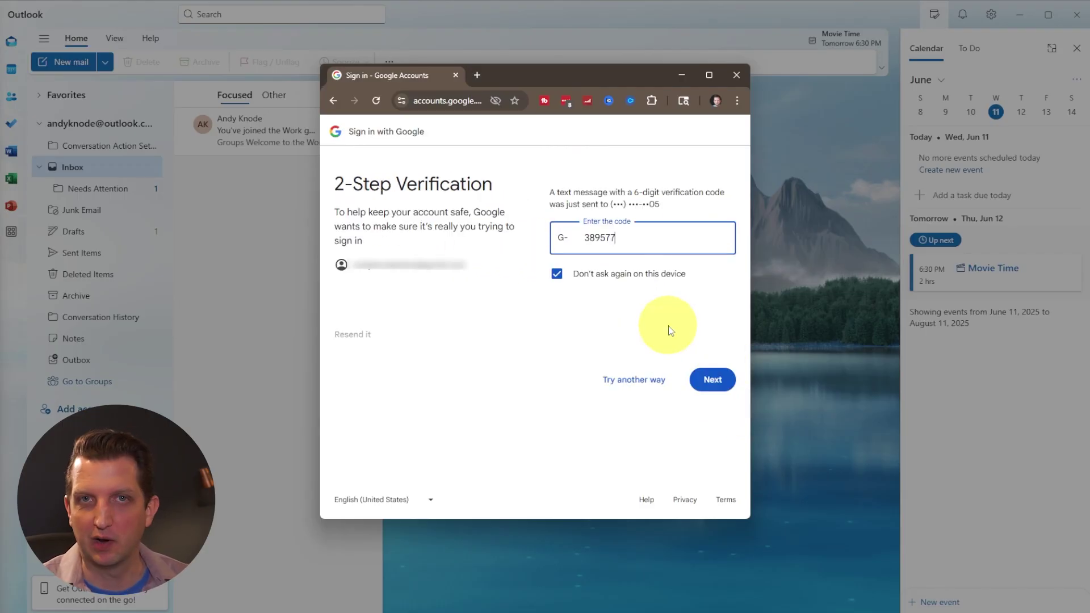
left_click(714, 387)
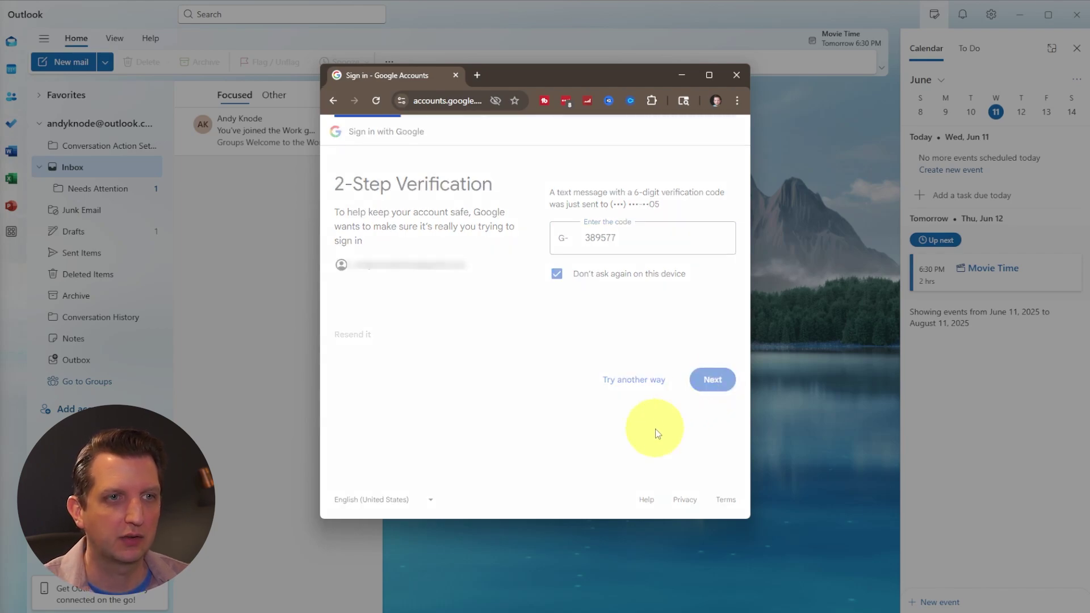
left_click(690, 296)
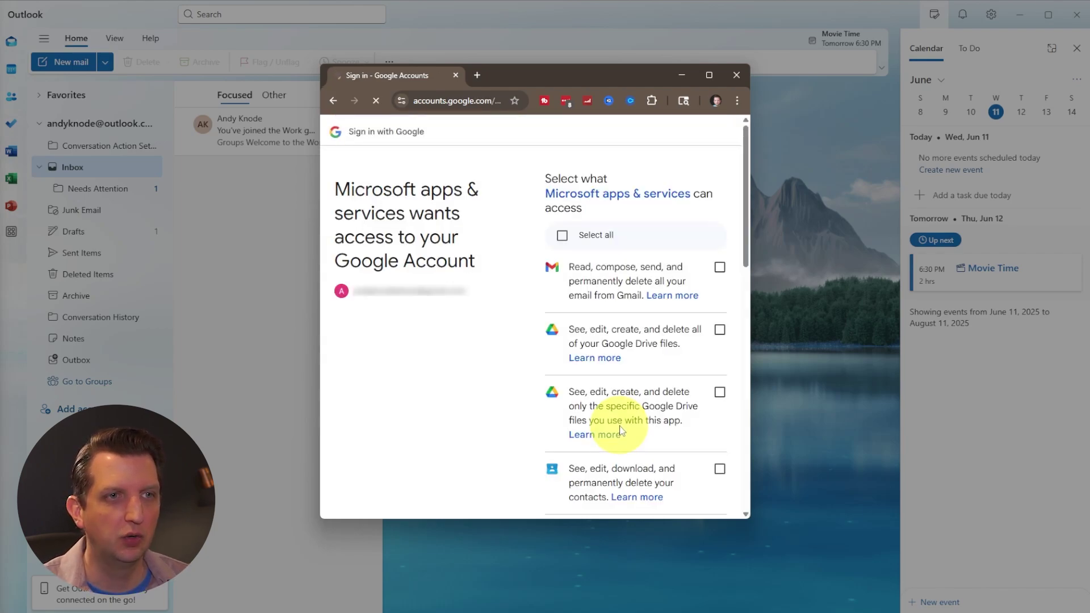
left_click(616, 235)
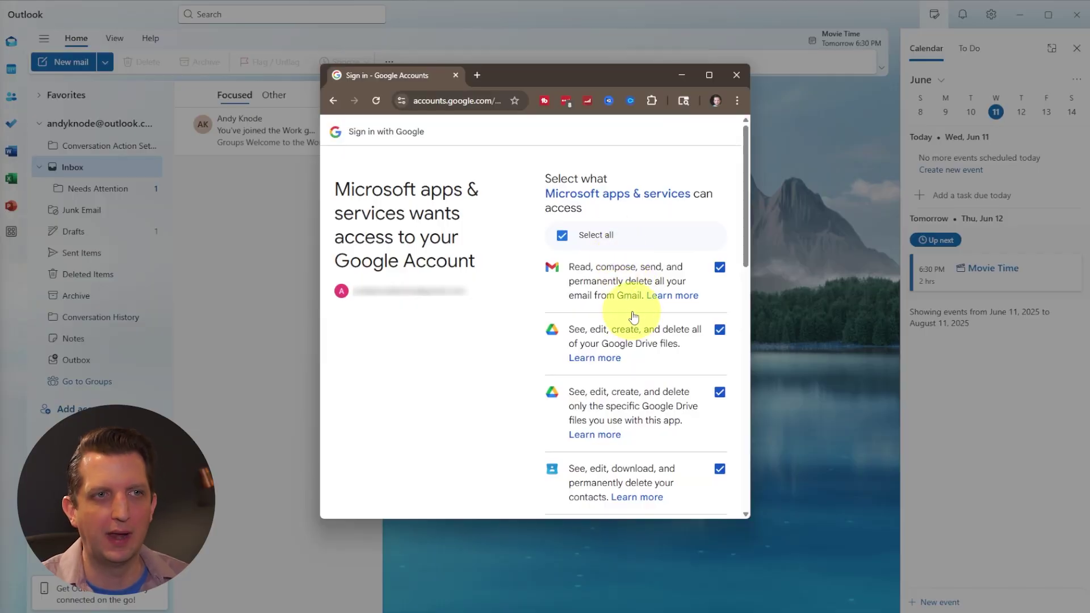
scroll(645, 369, "down", 12)
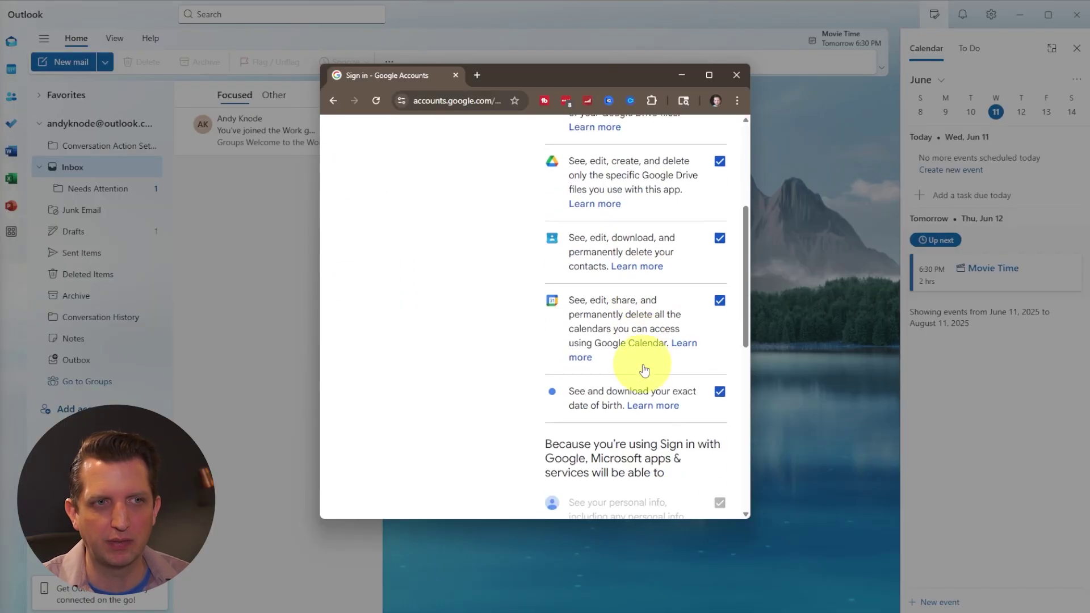
scroll(644, 369, "down", 2)
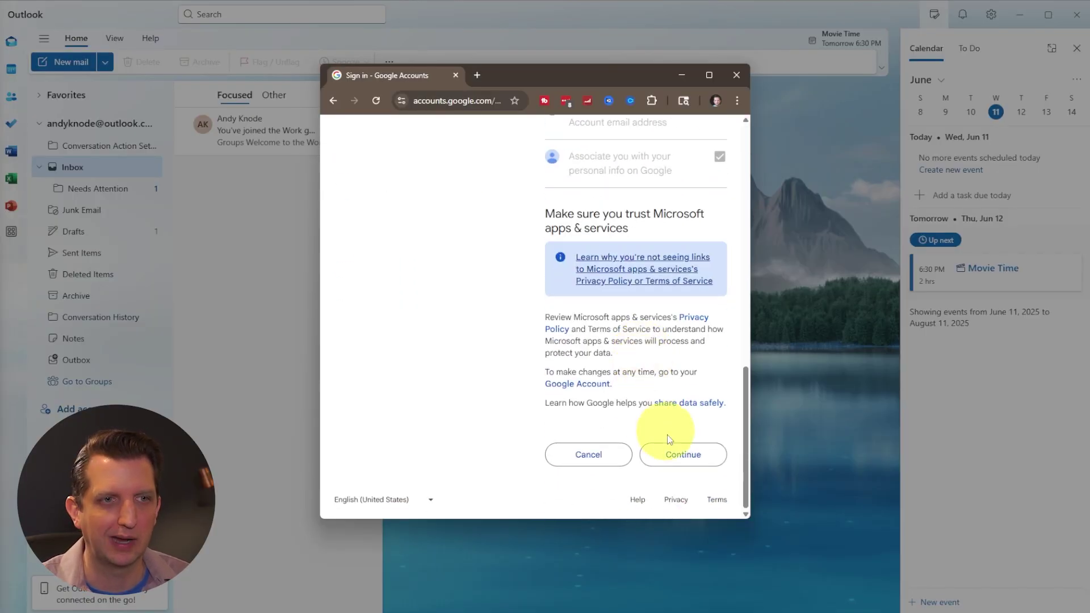
left_click(693, 464)
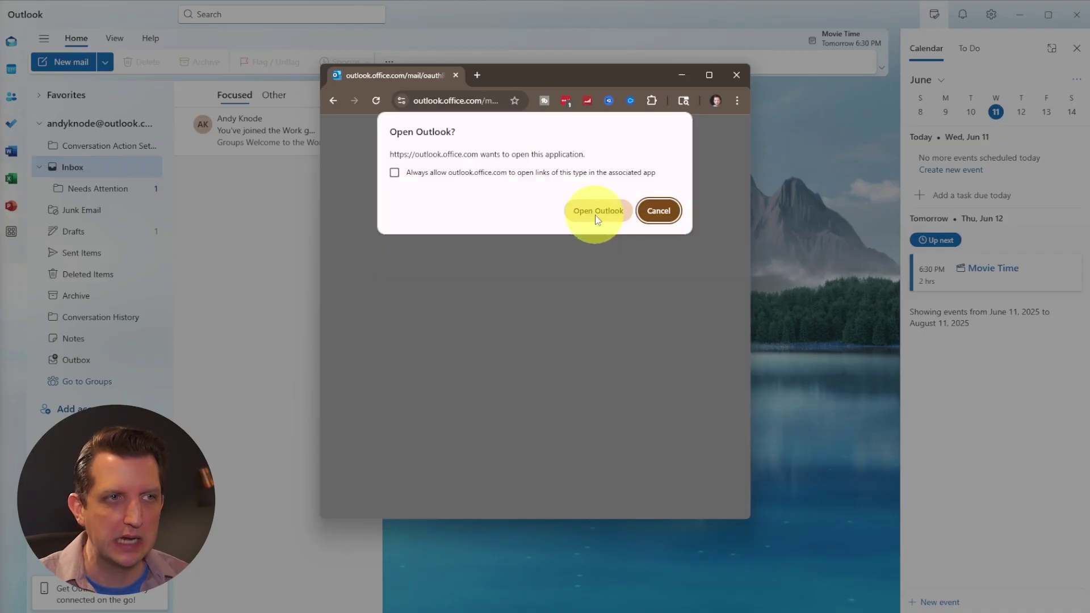
left_click(596, 211)
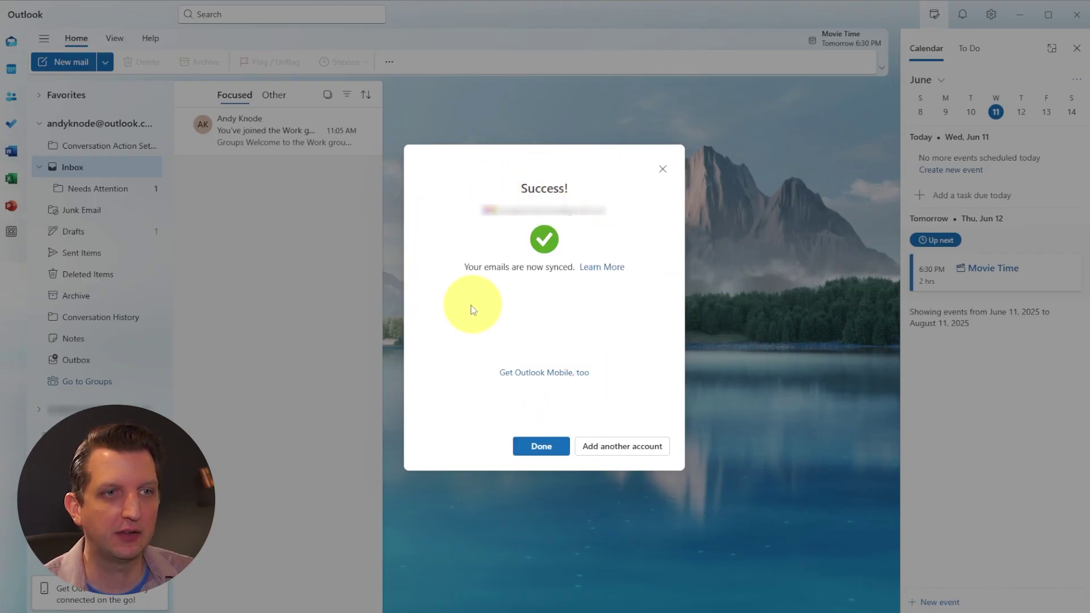
- Close the Success dialog to finish adding the Gmail account
left_click(542, 446)
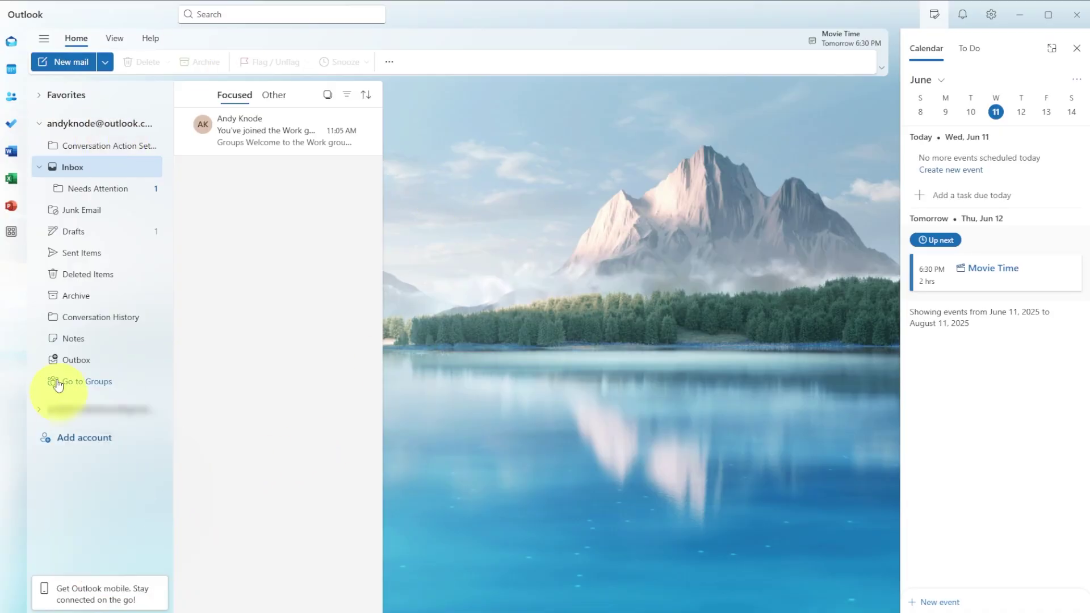
- Expand the Gmail account, open its Inbox, and read Google's new sign-in security alert
left_click(40, 410)
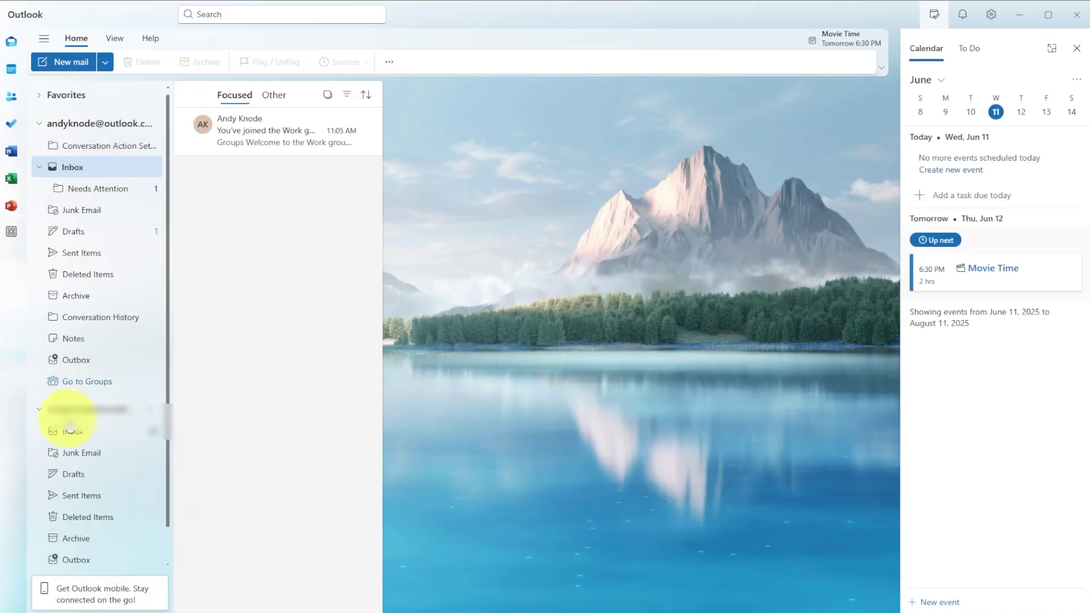
left_click(72, 435)
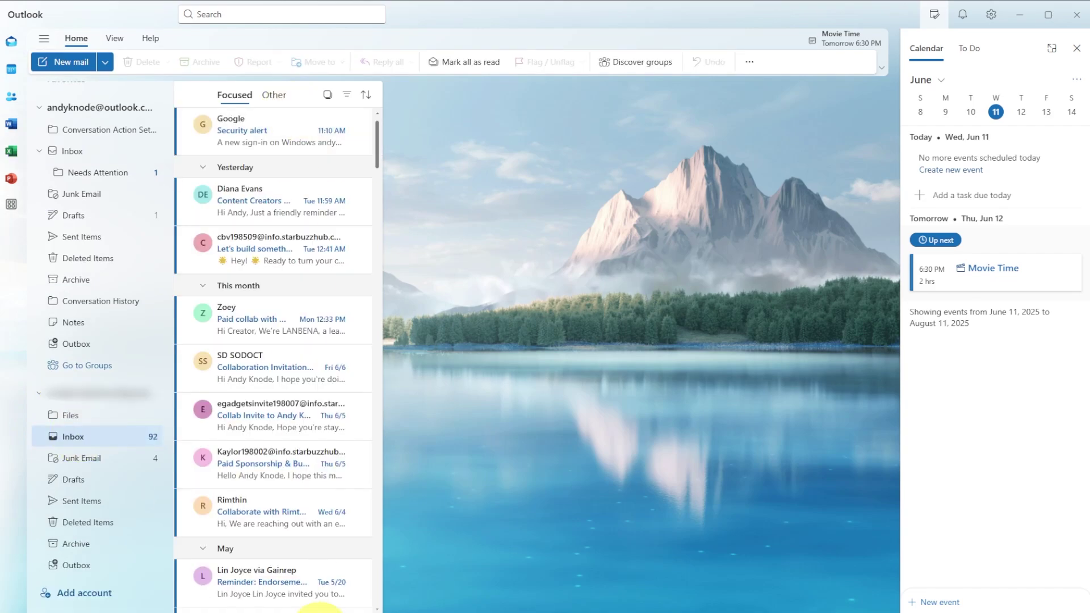
left_click(273, 131)
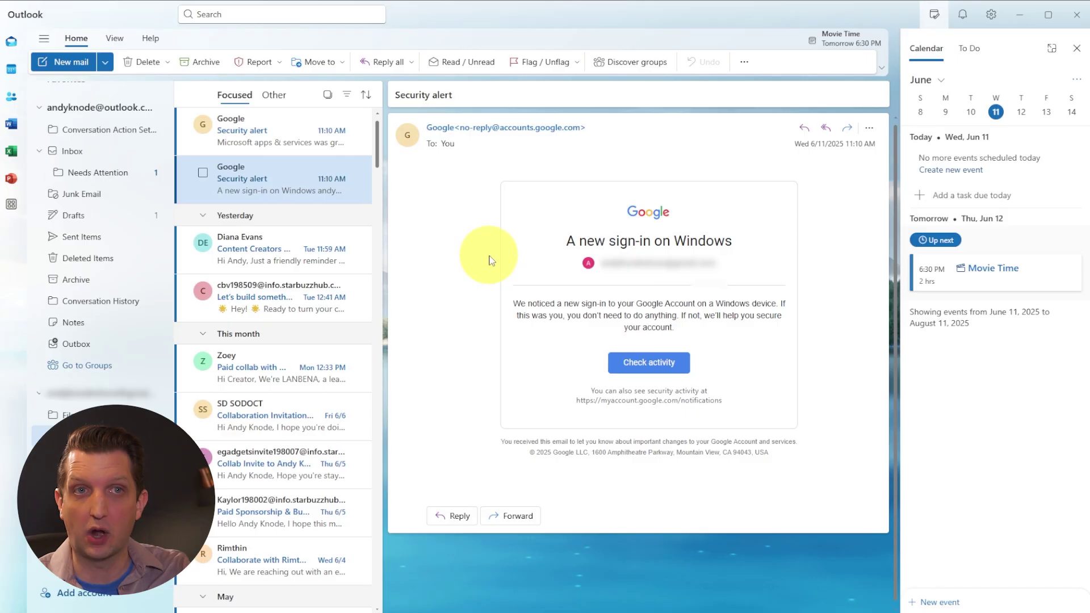